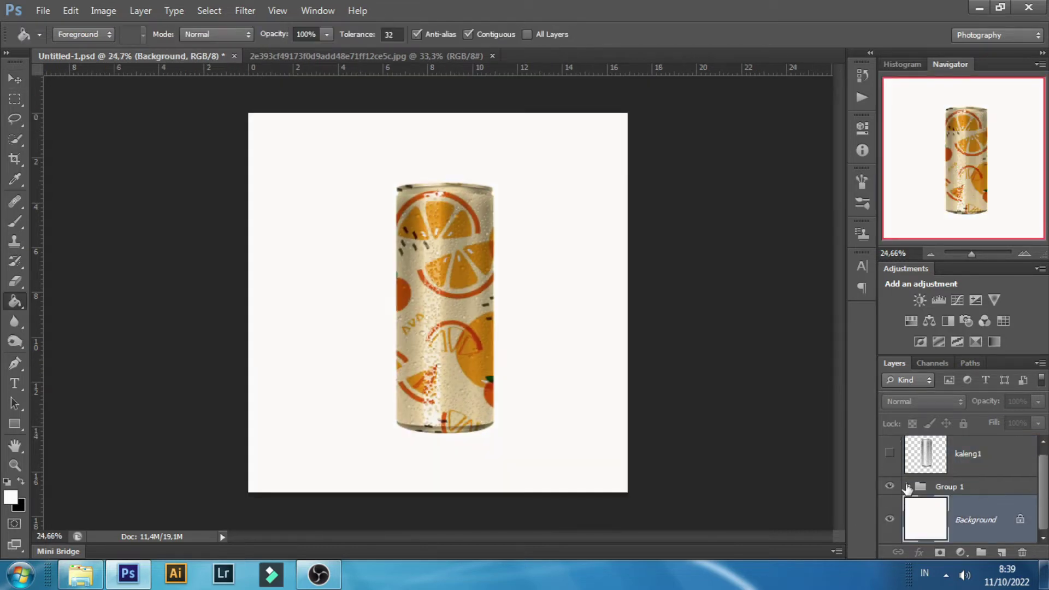
Fill the white page background with bright yellow fcdc05 using the Paint Bucket
left_click(10, 498)
left_click(796, 354)
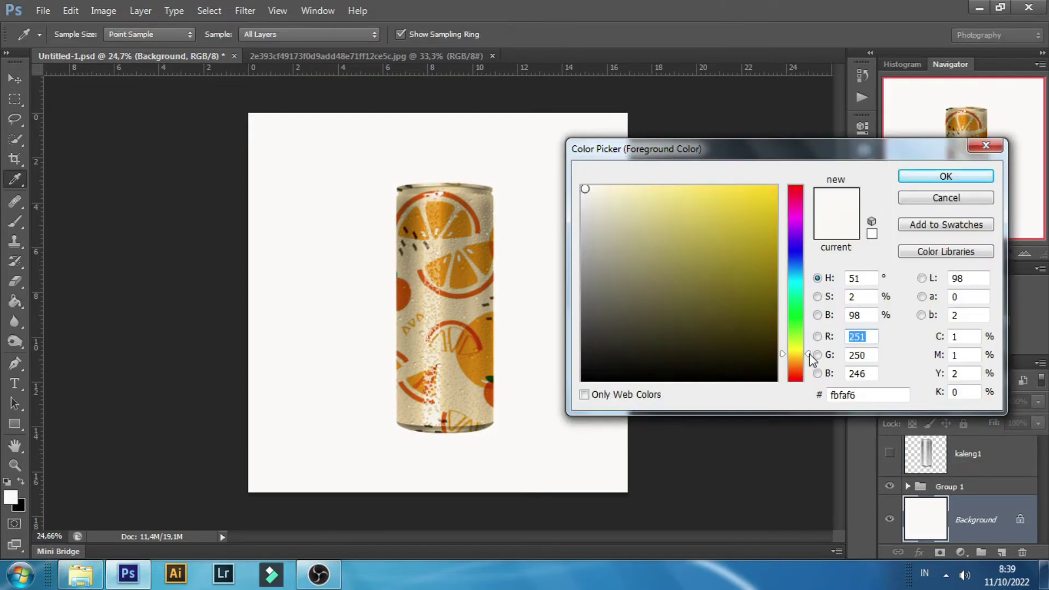
left_click(773, 188)
left_click_drag(809, 355, 810, 361)
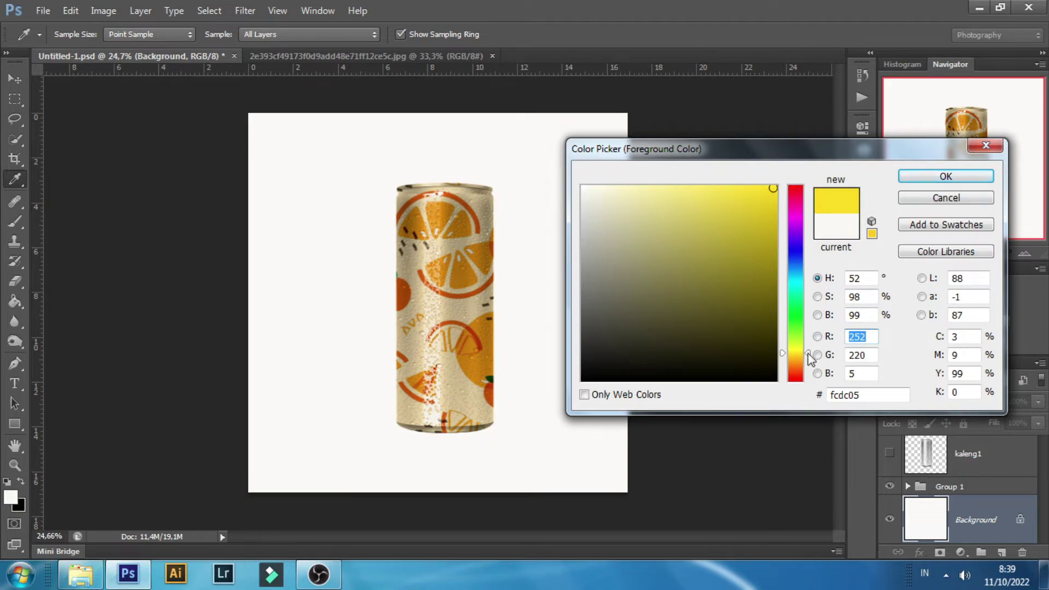
key("Return")
left_click(536, 280)
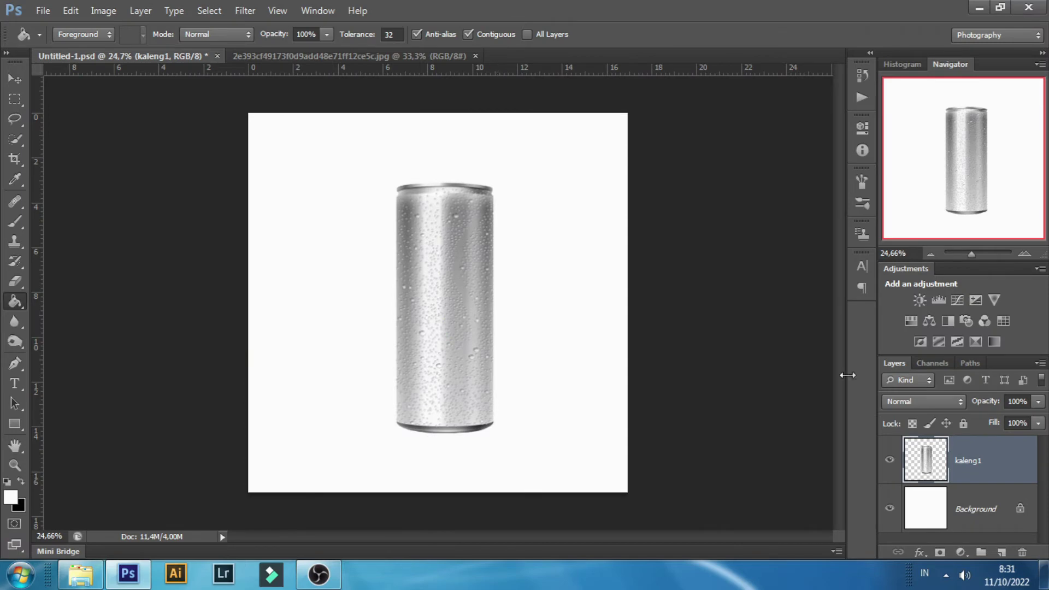
left_click(889, 460)
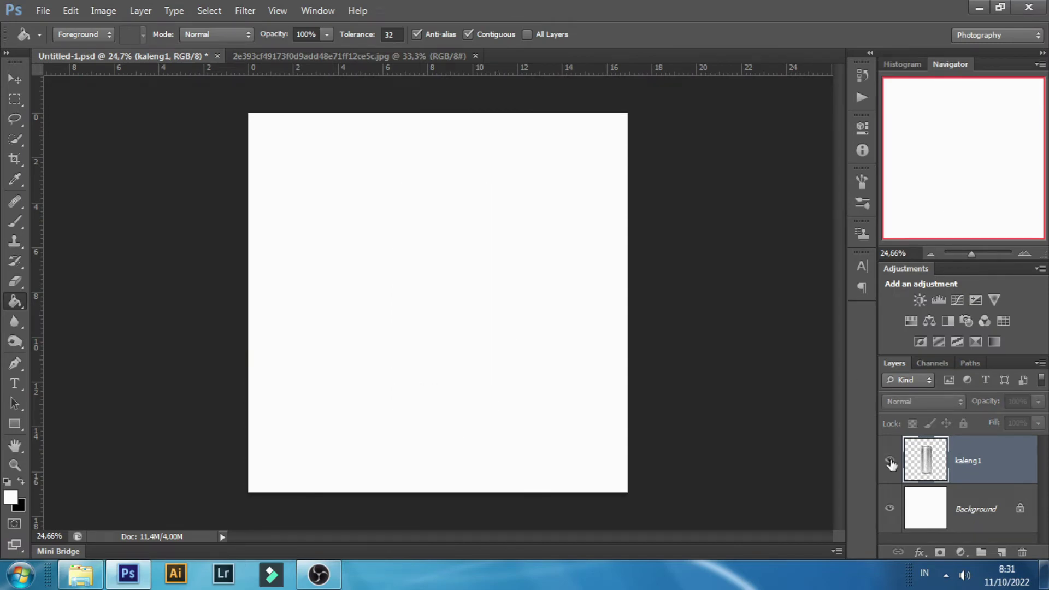
left_click(890, 460)
left_click(890, 462)
left_click(890, 460)
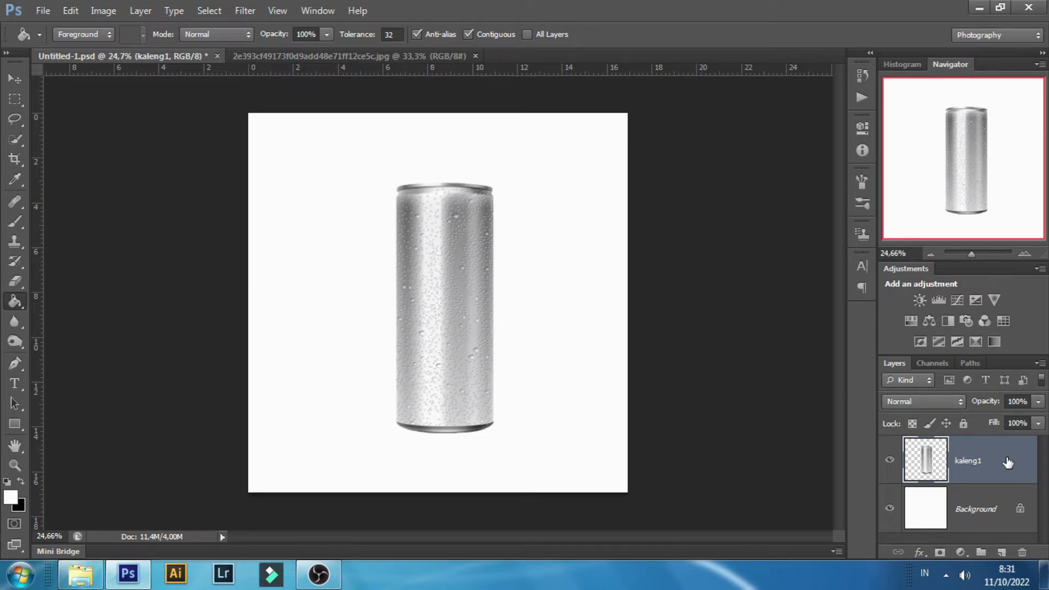
Duplicate the can layer twice and rename the first copy kaleng1
key("ctrl+j")
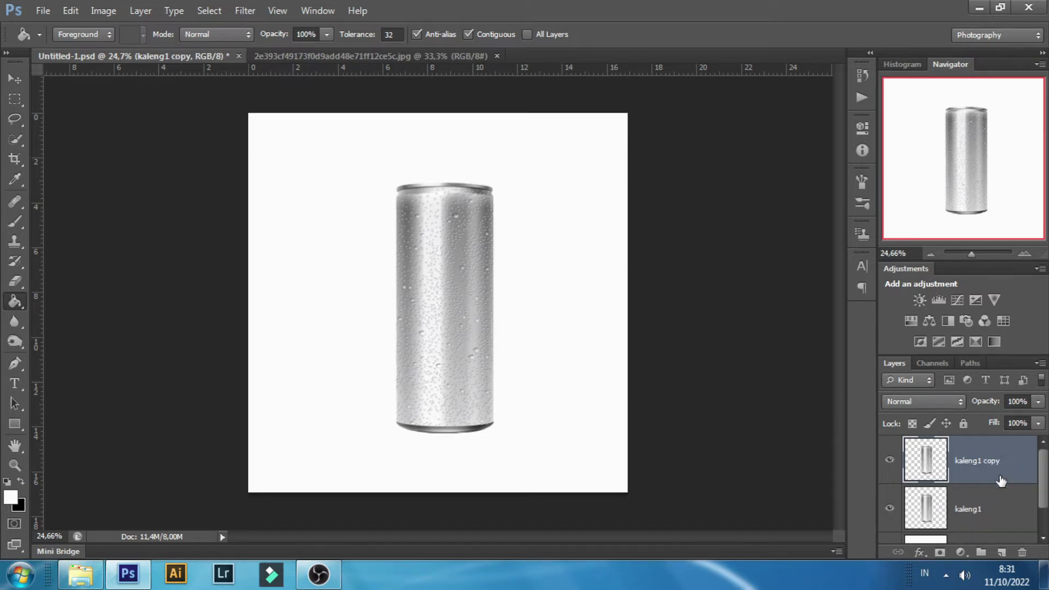
key("ctrl+j")
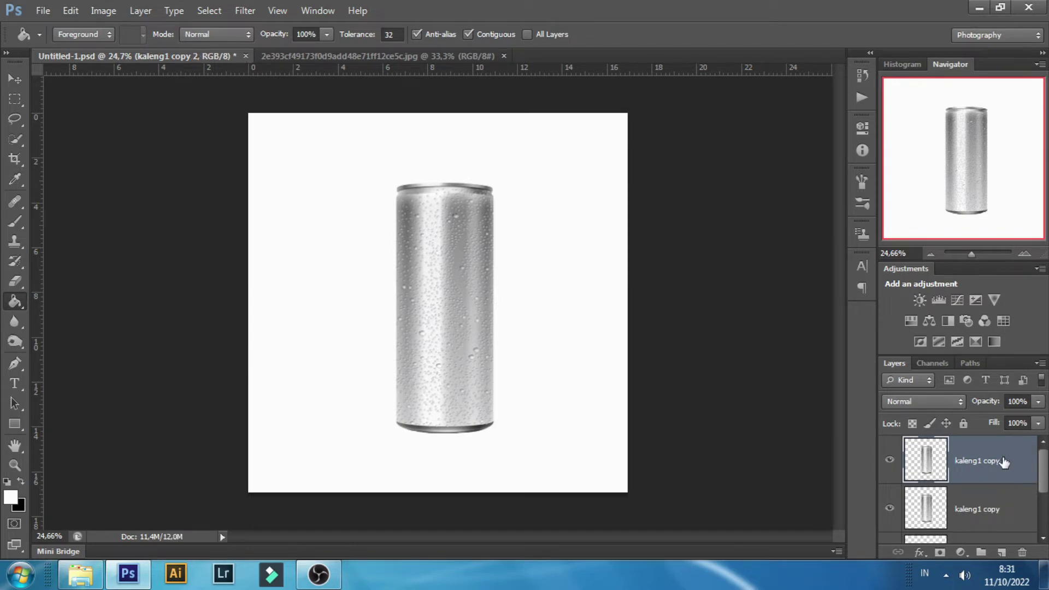
double_click(990, 507)
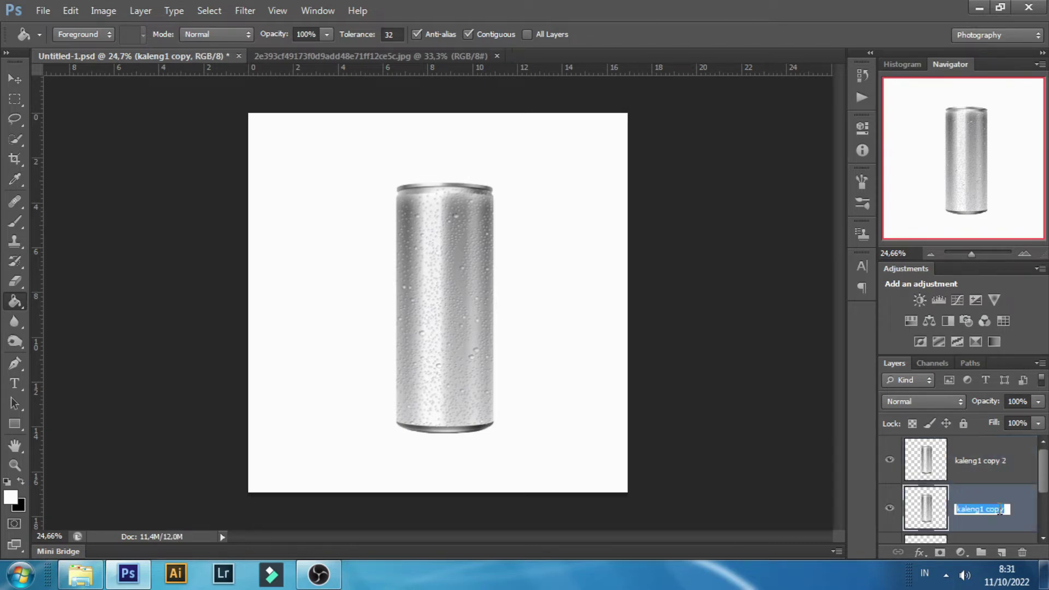
left_click(1006, 509)
key("BackSpace")
key("BackSpace")
Rename the second copy kaleng2 and hide the lower kaleng1 layer
key("BackSpace")
key("BackSpace")
key("BackSpace")
key("Return")
double_click(1006, 462)
left_click(1013, 460)
key("BackSpace")
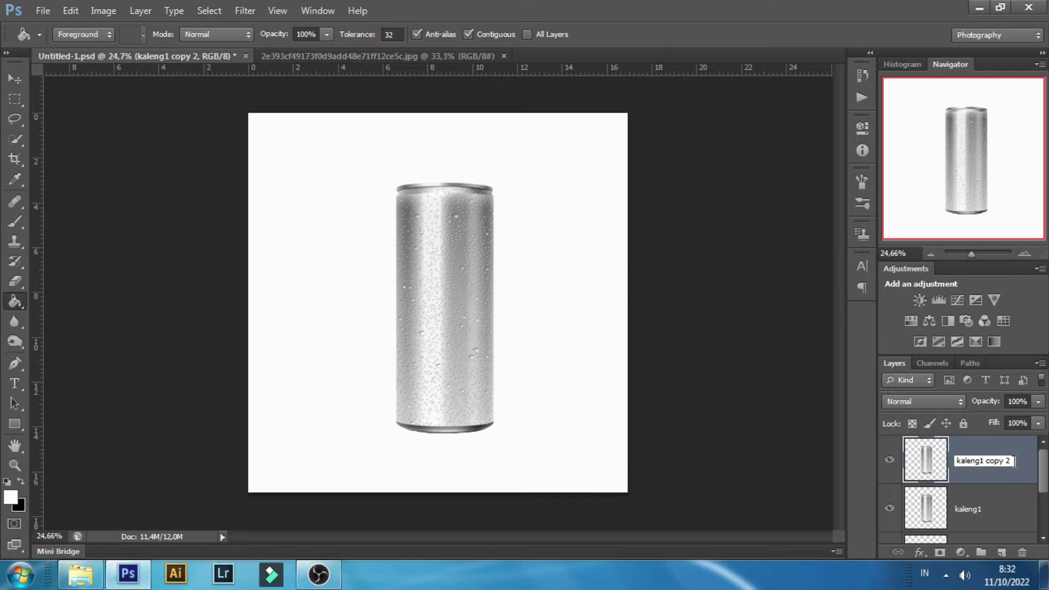
key("BackSpace")
key("BackSpace")
key("BackSpace")
key("BackSpace")
key("BackSpace")
key("BackSpace")
type("2")
key("Return")
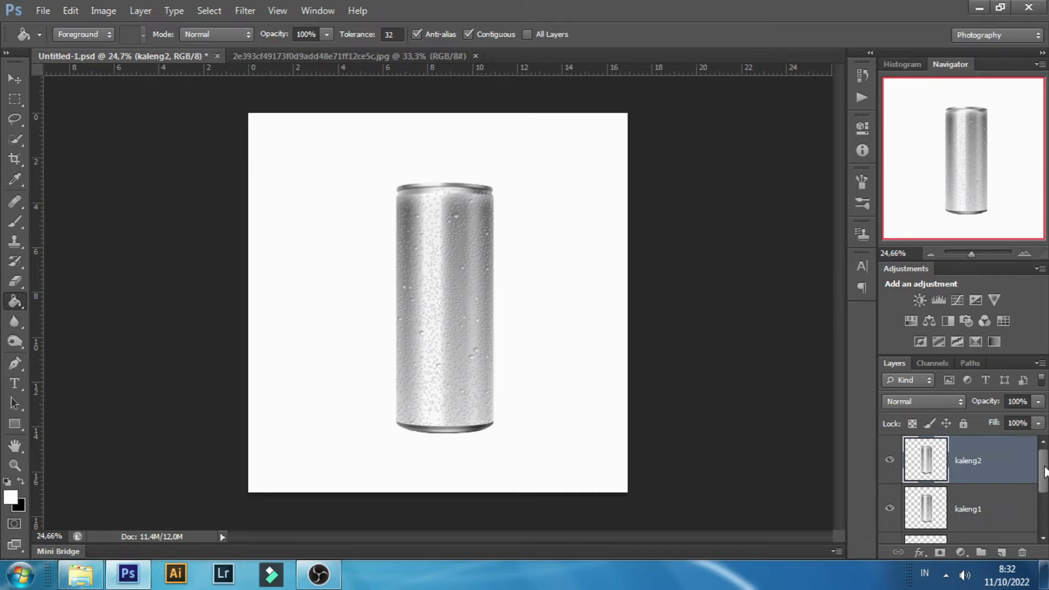
scroll(1045, 469, "down", 2)
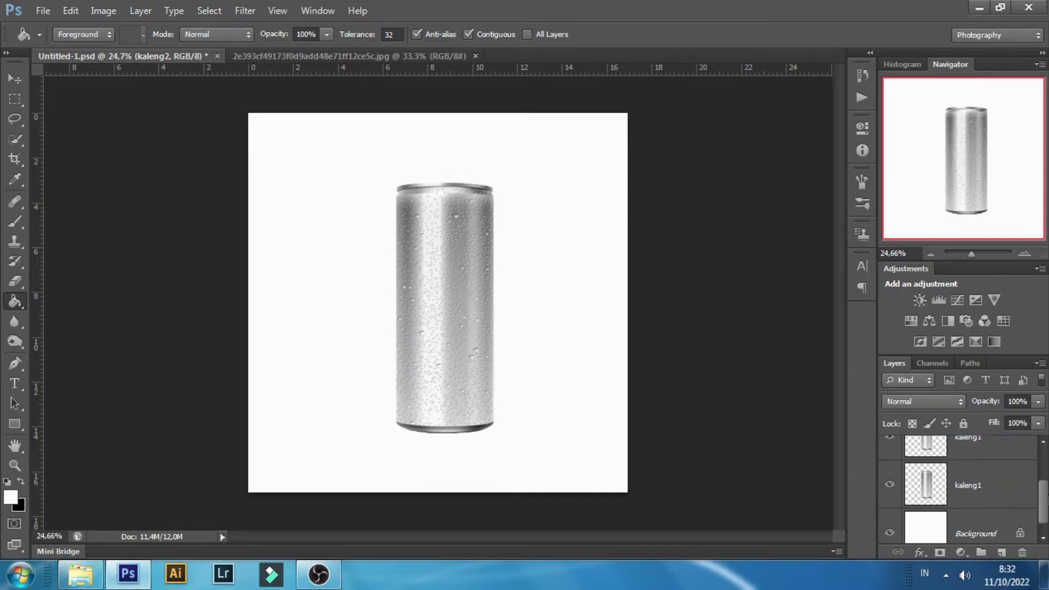
left_click(890, 485)
scroll(1045, 510, "up", 2)
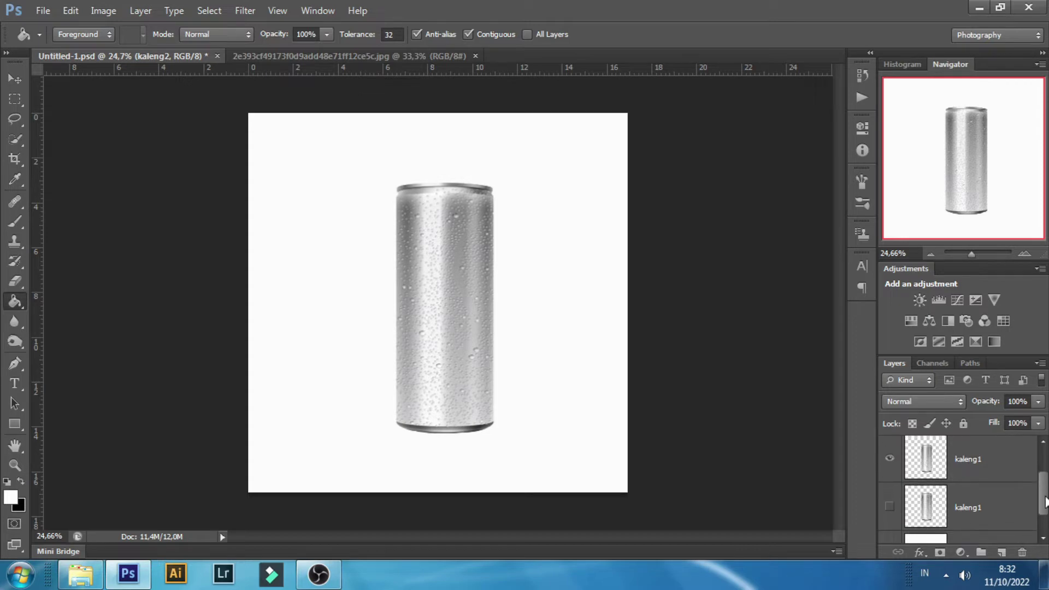
scroll(1043, 492, "up", 1)
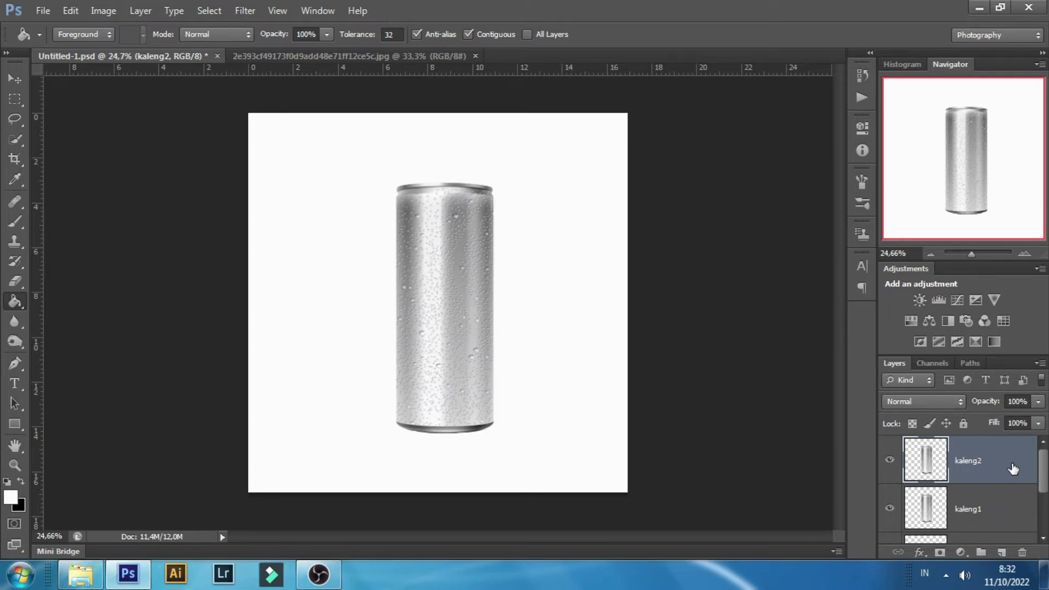
Move the orange-slice pattern into the Untitled-1 can document at 56% opacity
left_click(405, 56)
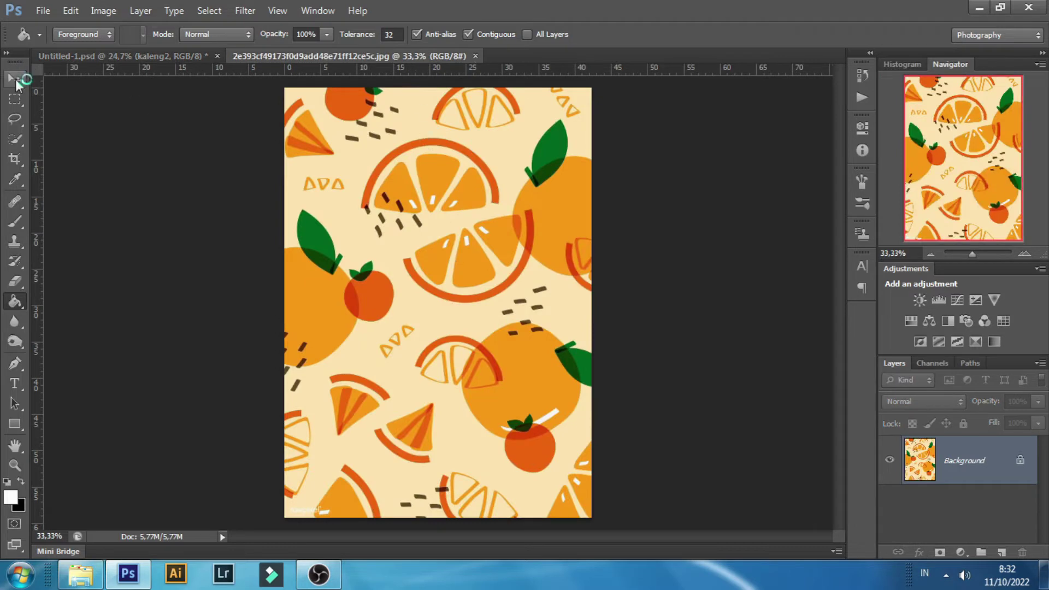
left_click(15, 78)
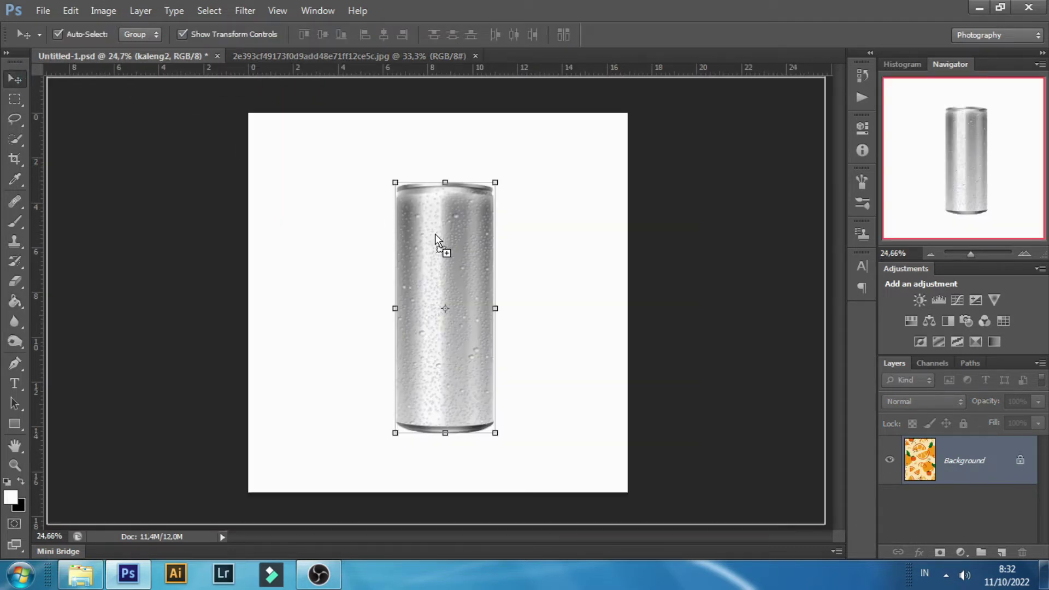
mouse_move(163, 60)
left_mouse_down()
mouse_move(434, 232)
mouse_move(461, 225)
mouse_move(453, 222)
left_mouse_up()
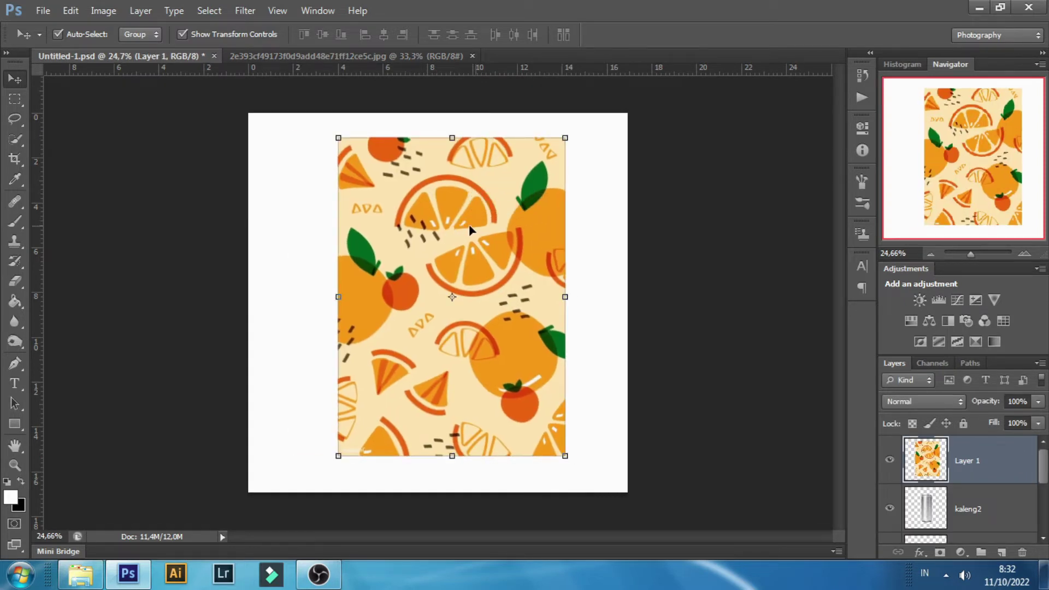
left_click(1037, 402)
left_click_drag(1037, 419, 1004, 420)
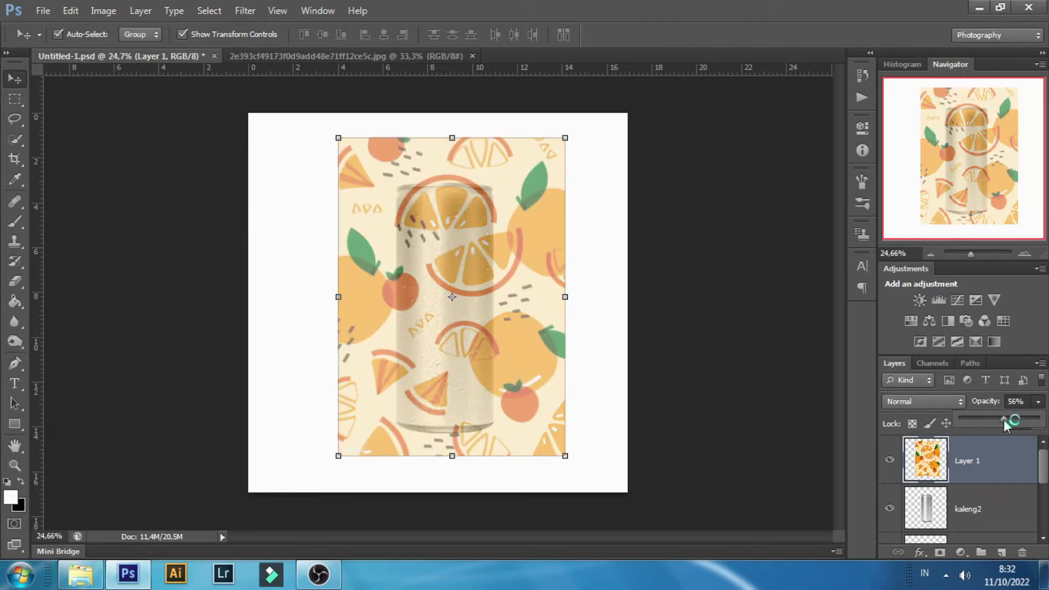
Free-transform the Layer 1 orange pattern down to about 88.5% and commit it
left_click_drag(565, 137, 540, 146)
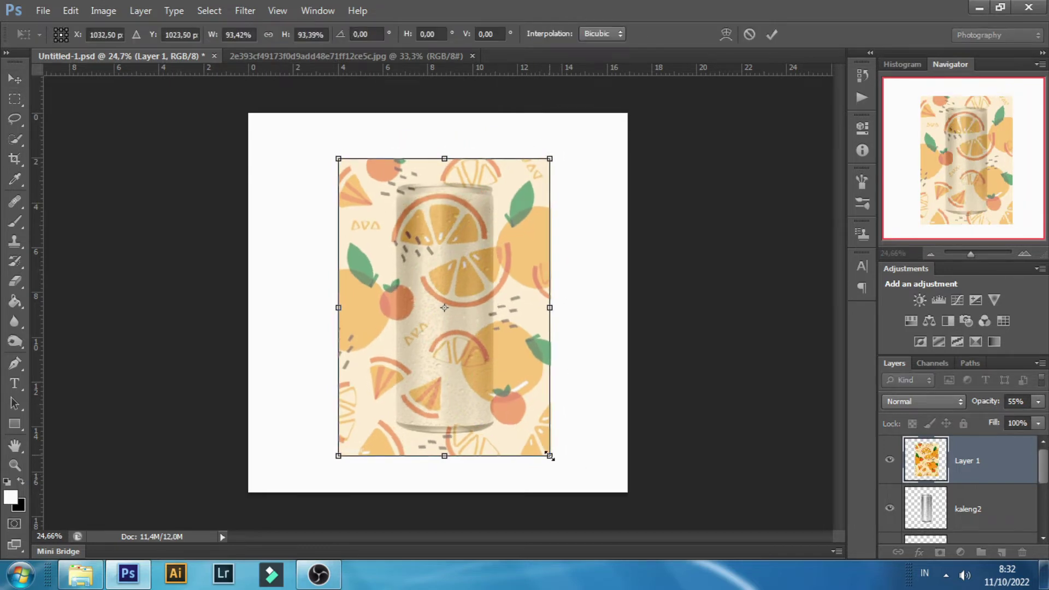
left_click_drag(549, 457, 534, 445)
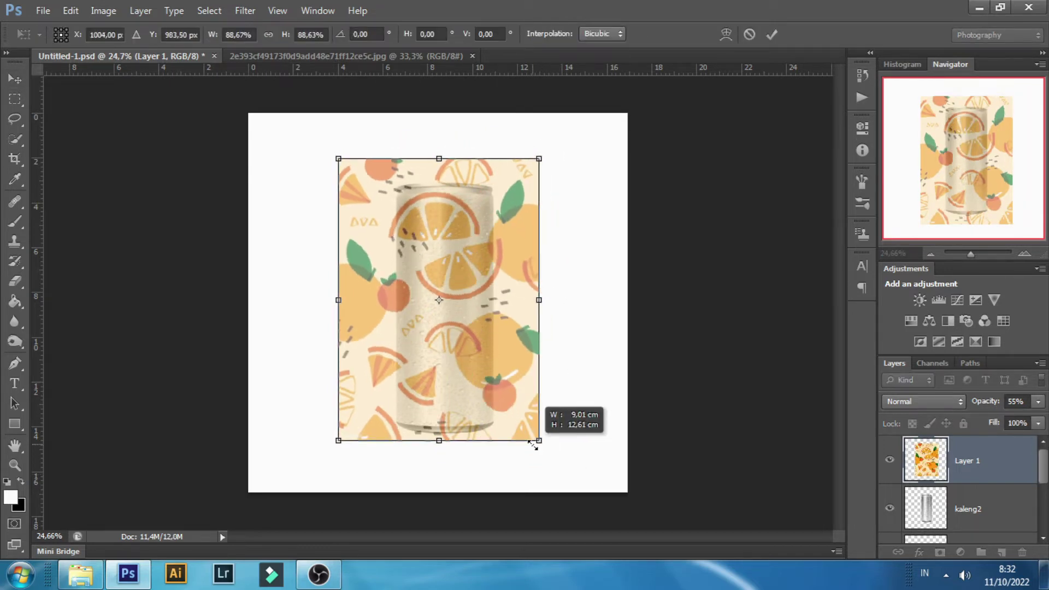
left_click_drag(534, 446, 531, 444)
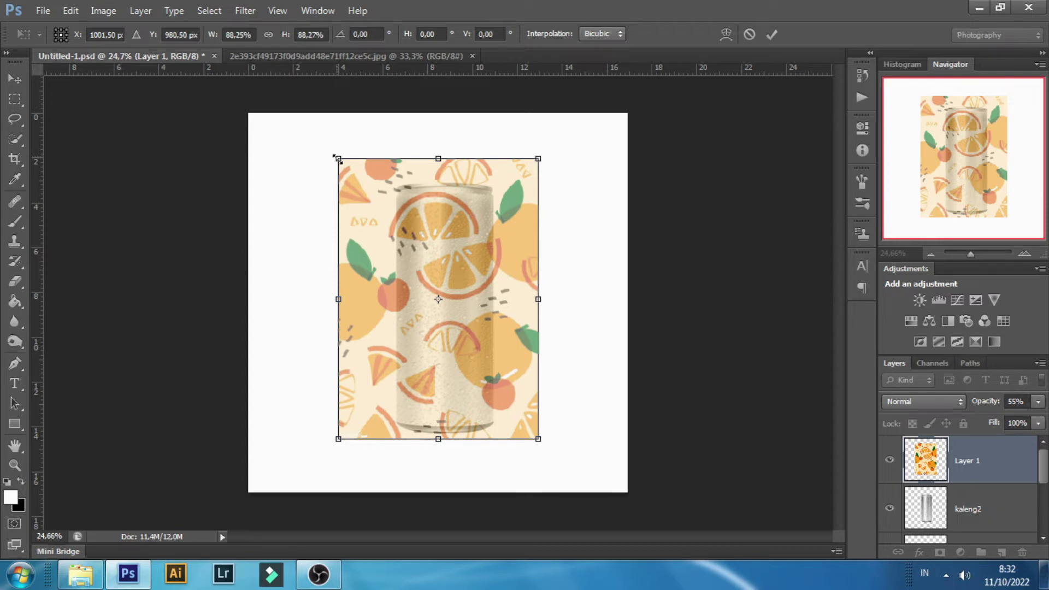
left_click_drag(334, 154, 335, 156)
left_click_drag(539, 156, 534, 159)
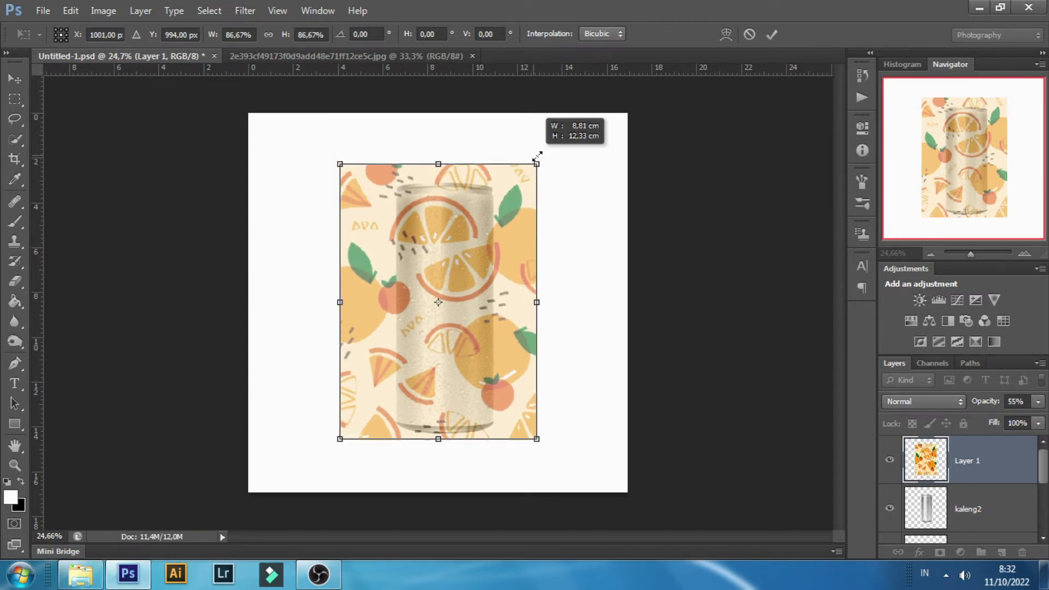
left_click_drag(537, 157, 550, 148)
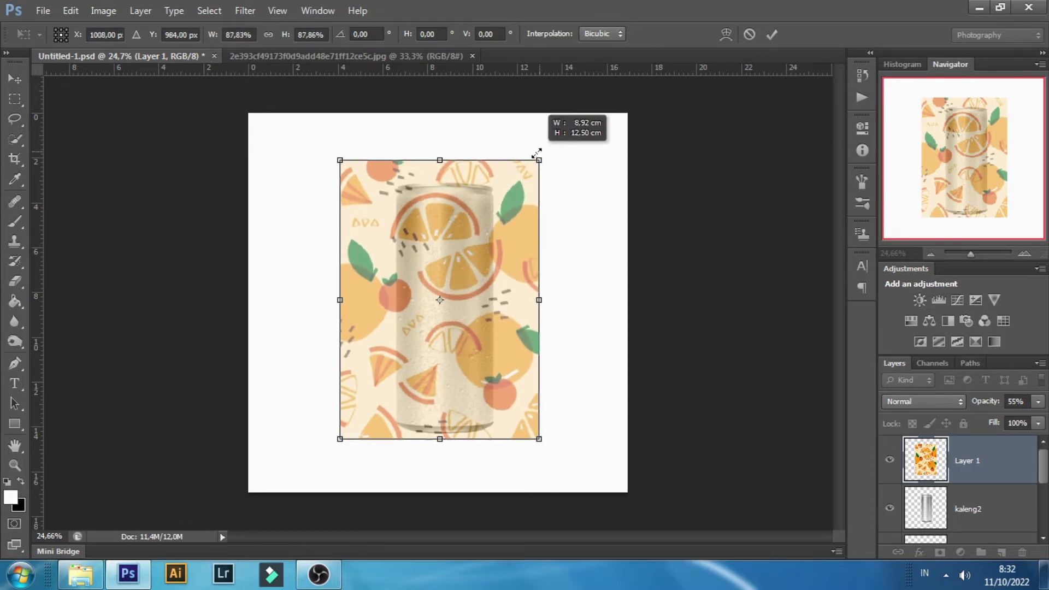
left_click_drag(551, 147, 528, 158)
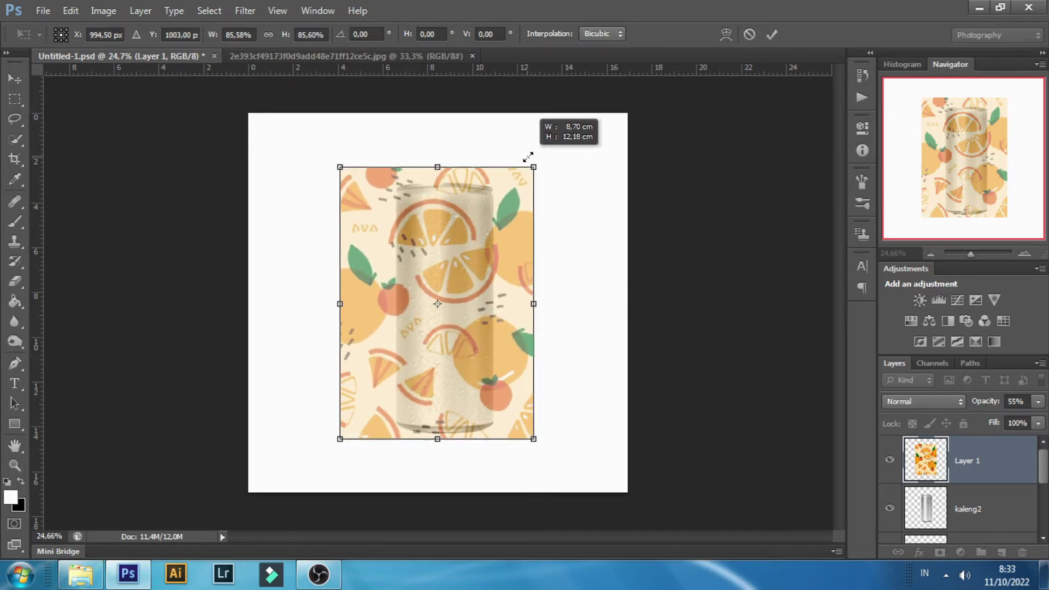
left_click_drag(528, 158, 563, 150)
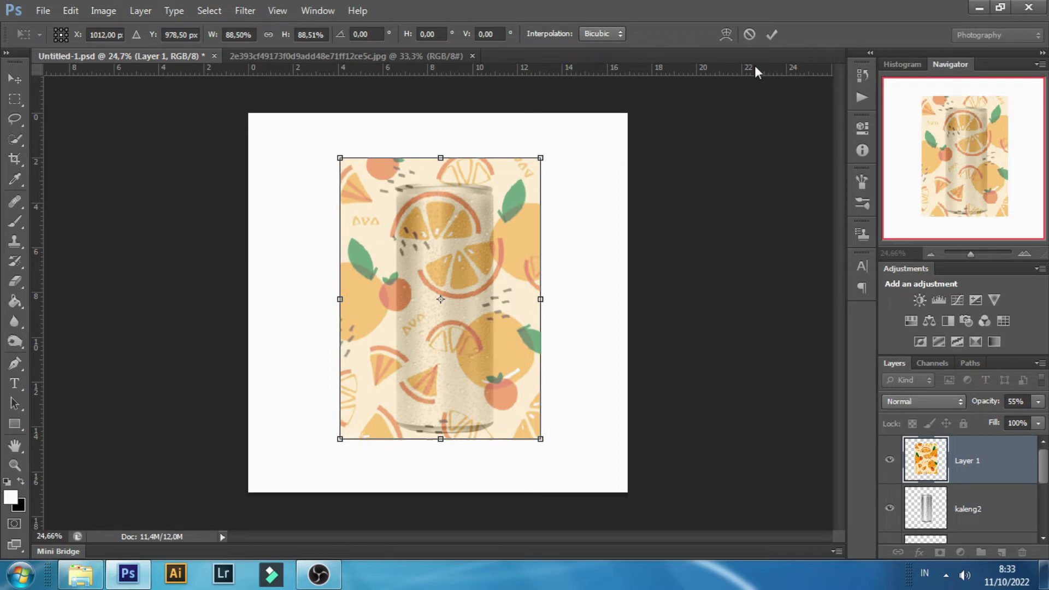
left_click(772, 34)
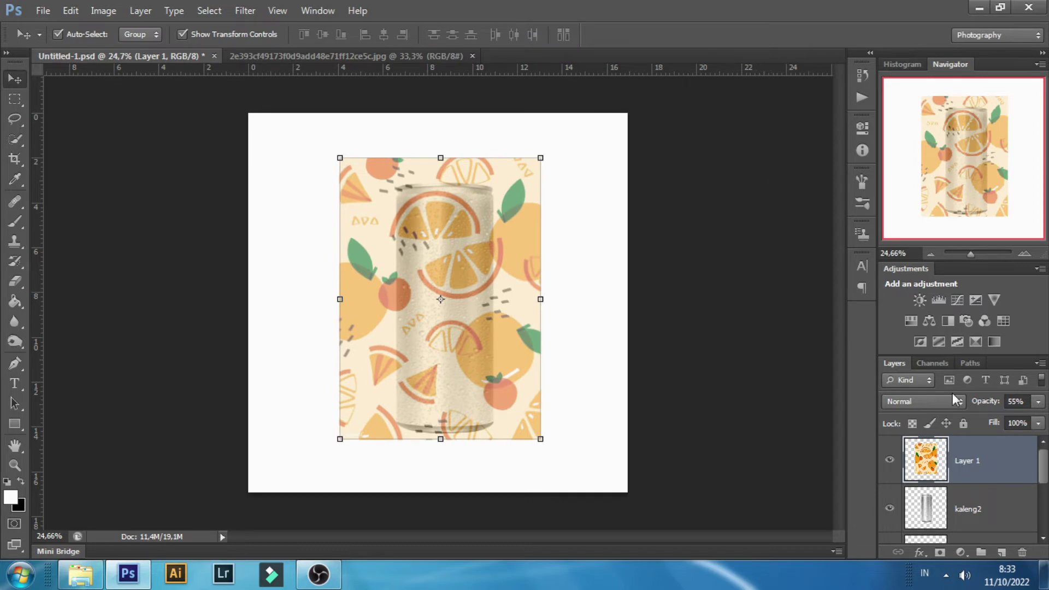
Move kaleng2 above Layer 1, set it to Multiply, then select Layer 1
left_click(1011, 509)
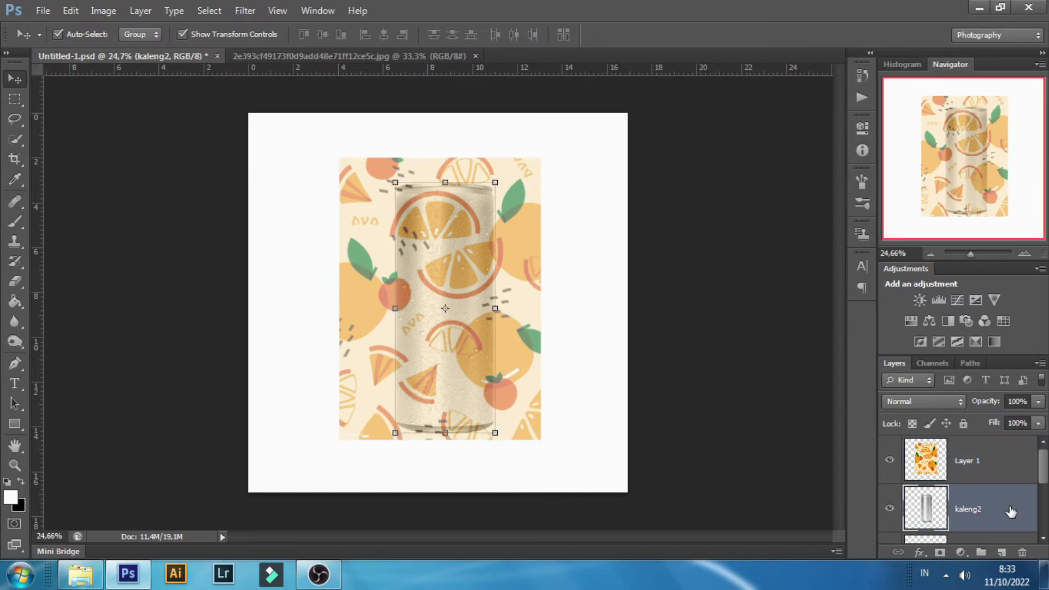
left_click_drag(1011, 513, 1002, 463)
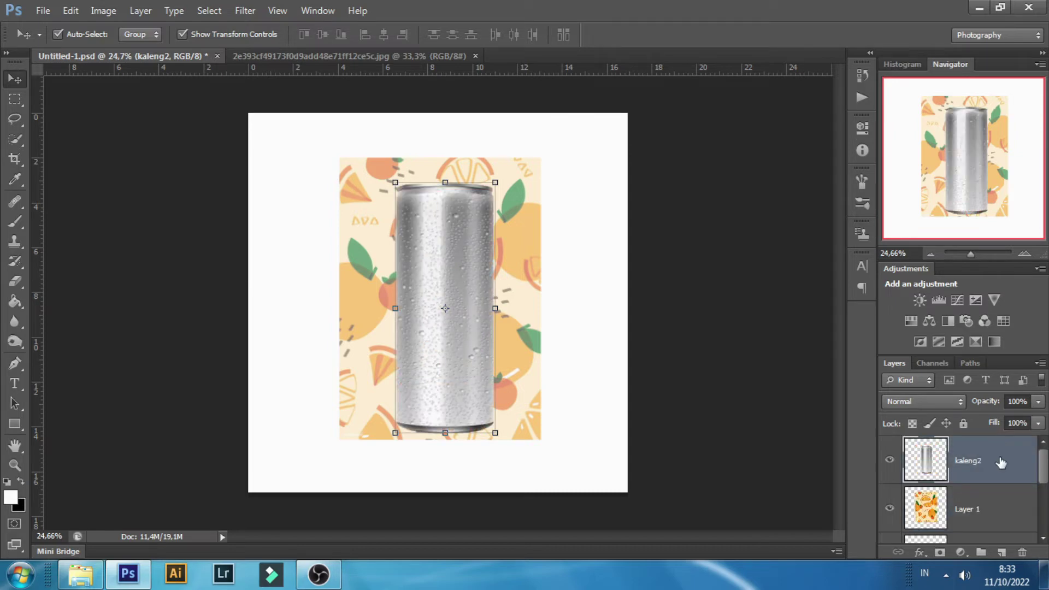
left_click(943, 400)
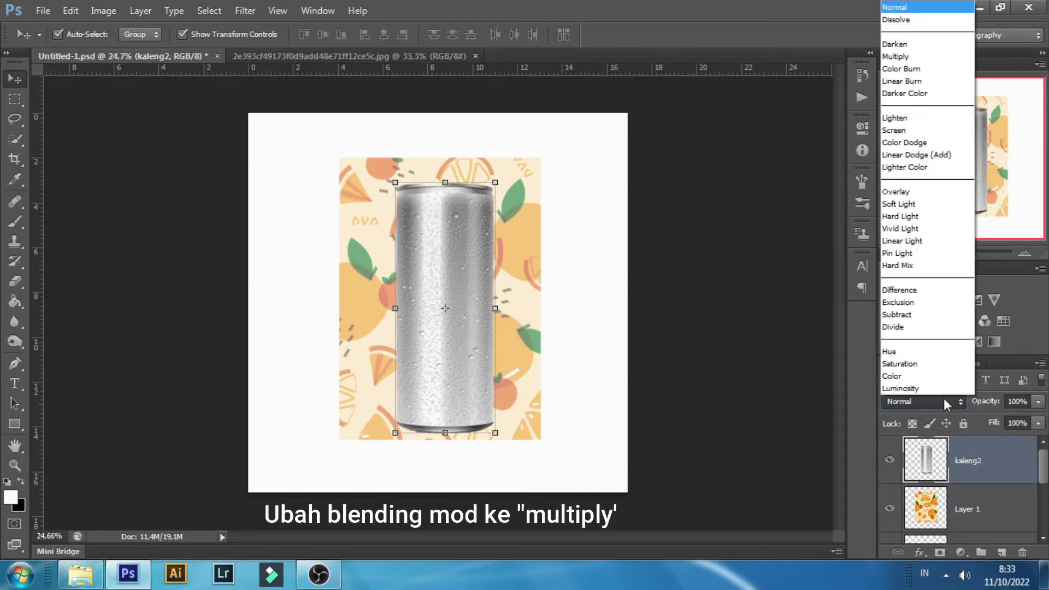
left_click(909, 56)
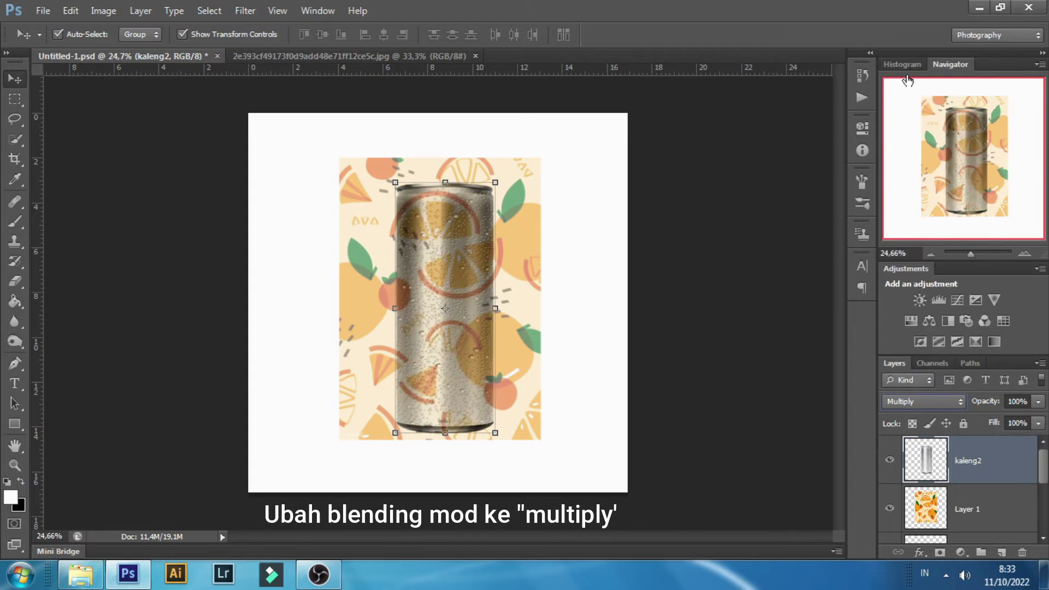
left_click(994, 509)
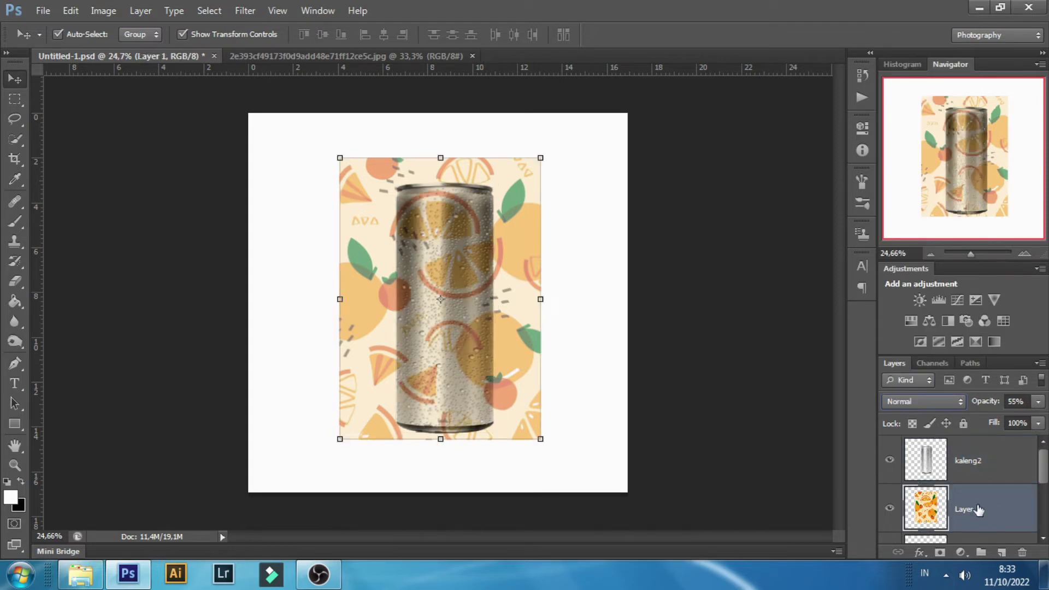
left_click(1038, 402)
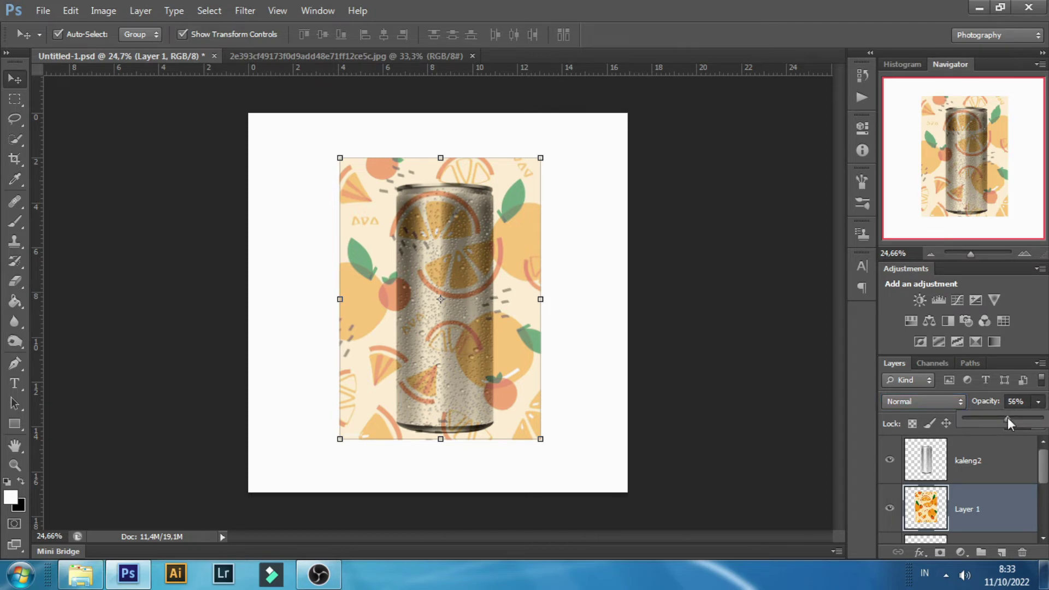
Raise Layer 1's opacity to 100% and reselect the kaleng2 can layer
left_click_drag(1009, 419, 1044, 419)
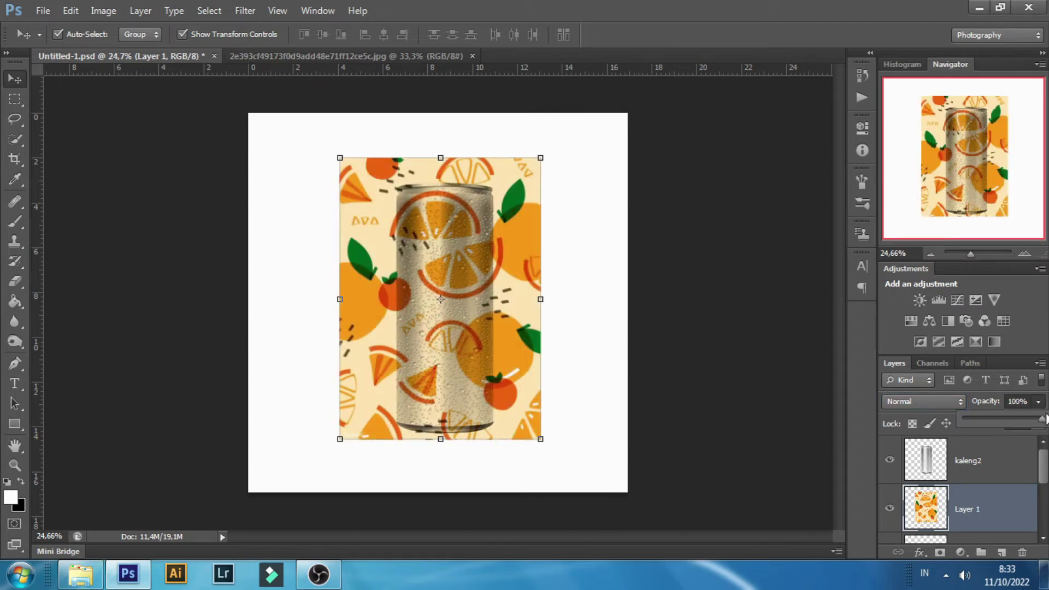
left_click(973, 462)
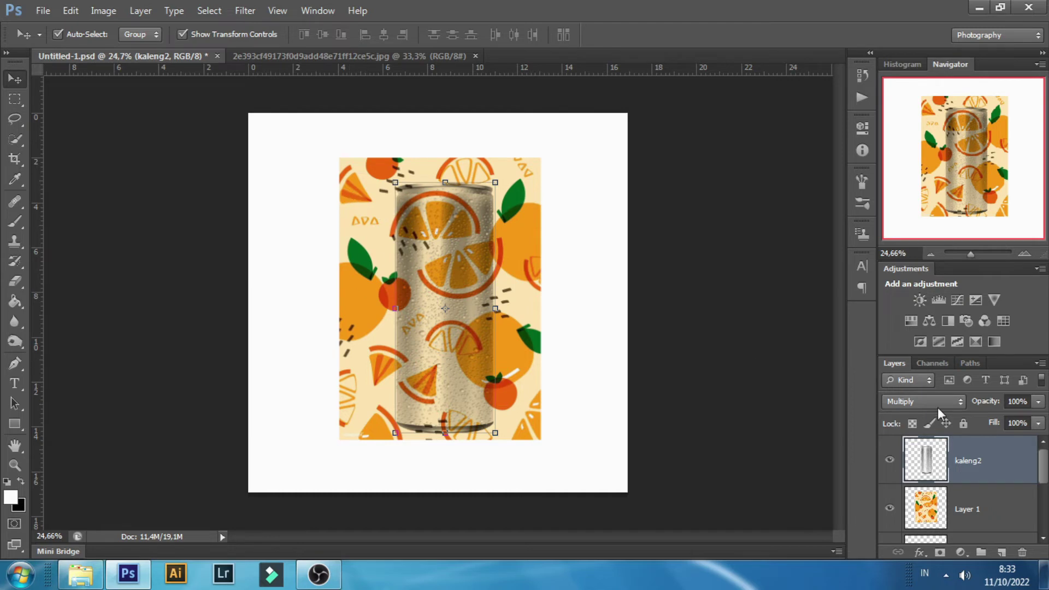
left_click(962, 510)
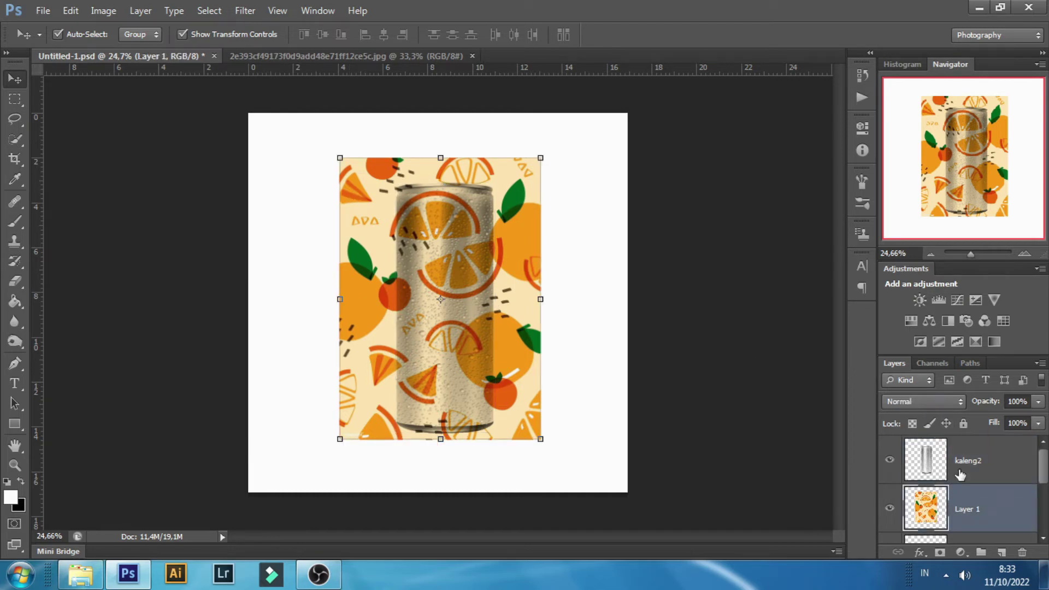
left_click(980, 465)
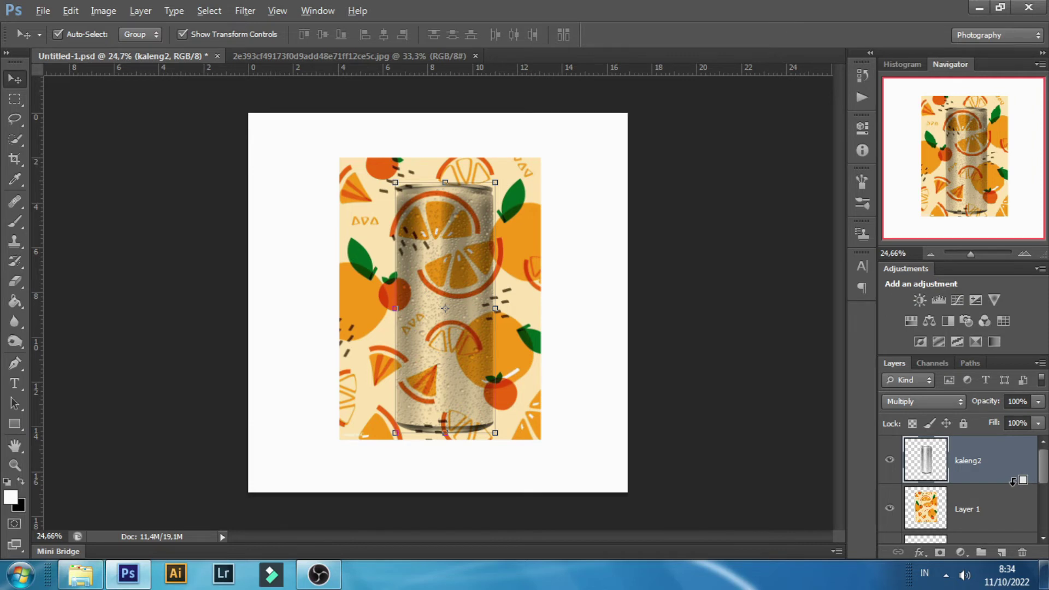
Clip the orange pattern Layer 1 to the kaleng2 can with a clipping mask
left_click(1012, 481, "alt")
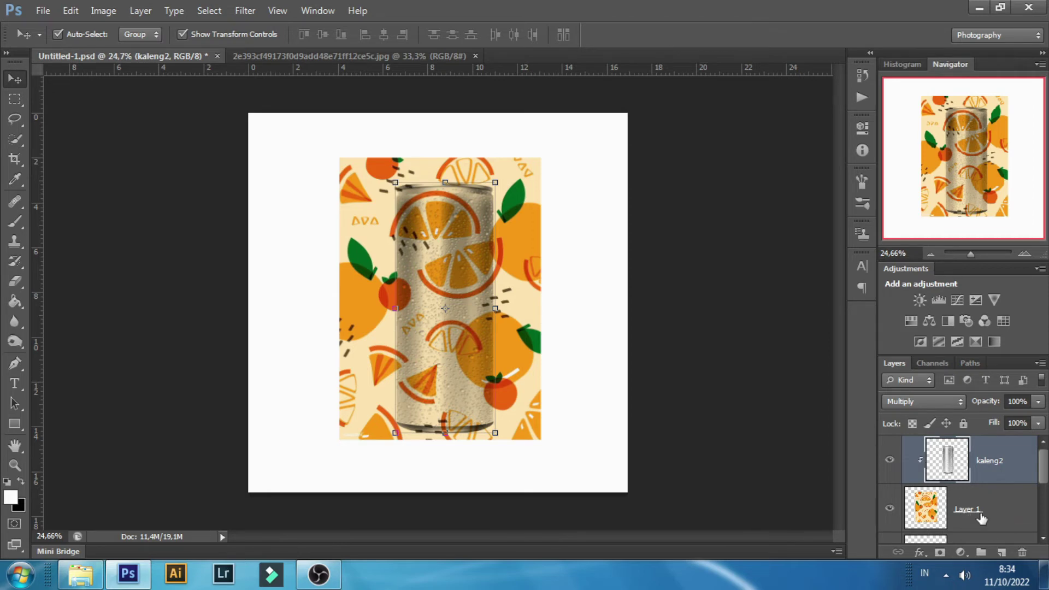
key("alt")
key("alt")
left_click(1027, 526, "alt")
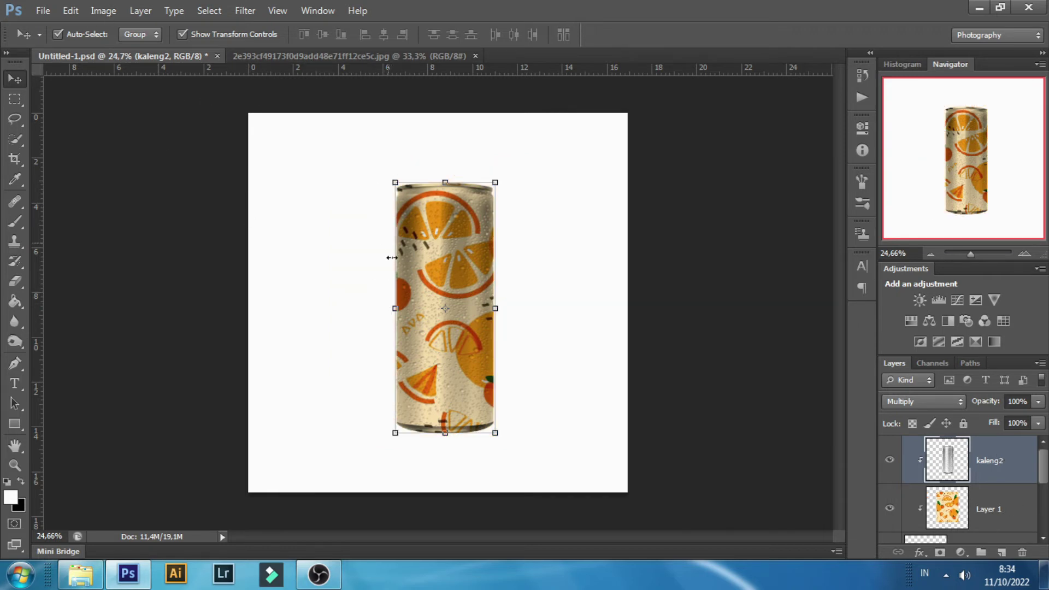
Zoom in on the can, set kaleng2's opacity to 79%, then select Layer 1
left_click(544, 222)
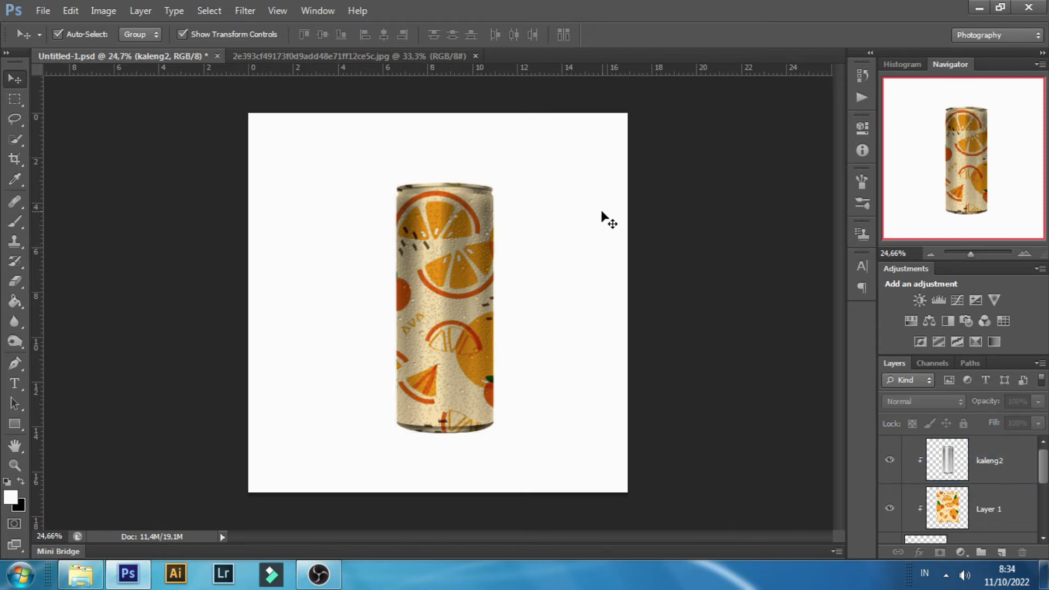
left_click_drag(971, 254, 973, 249)
left_click(994, 464)
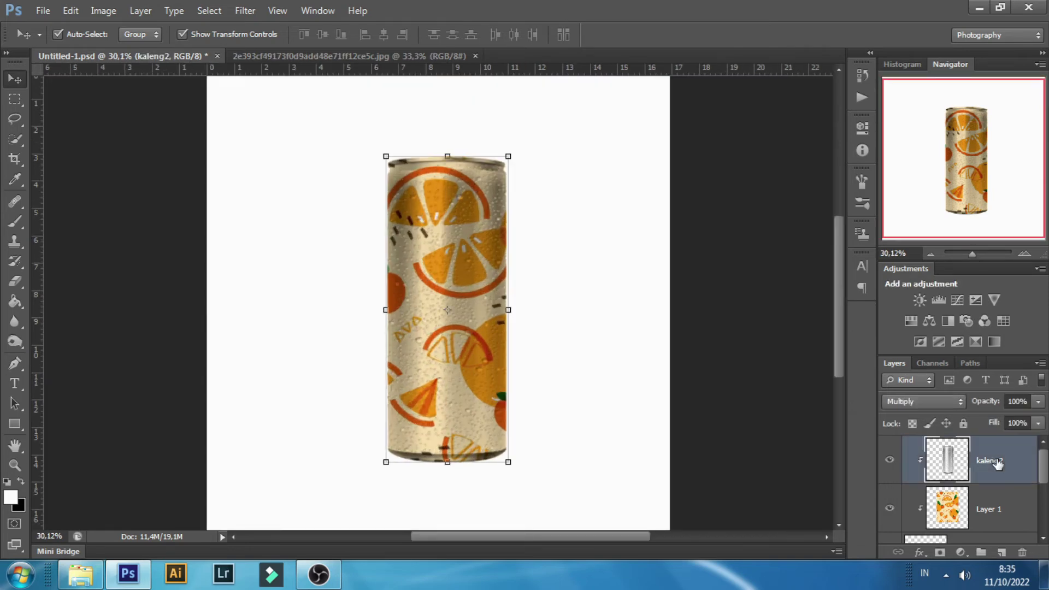
left_click(1039, 402)
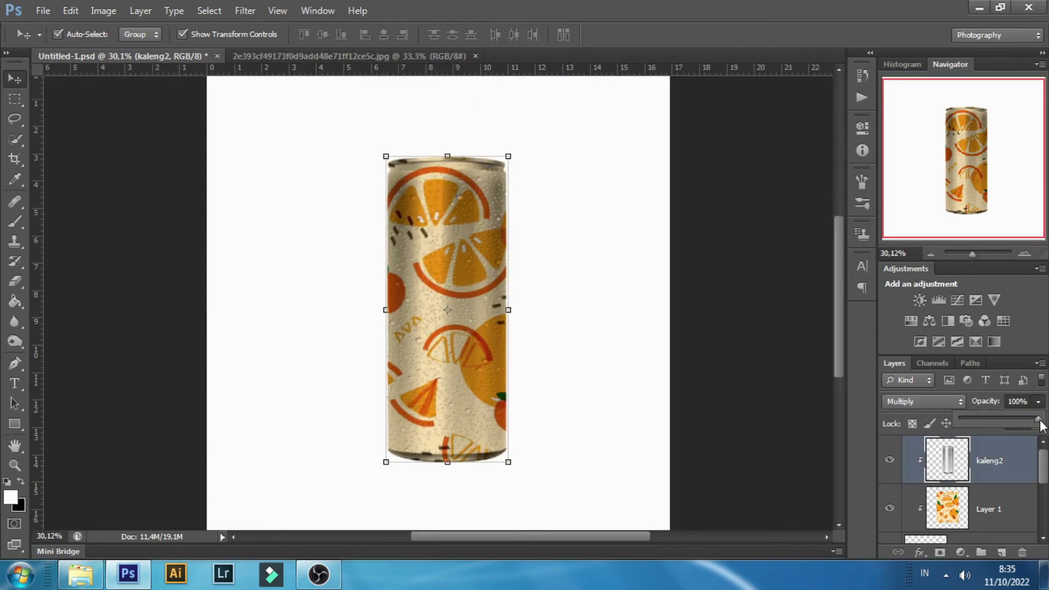
left_click_drag(1036, 419, 1033, 425)
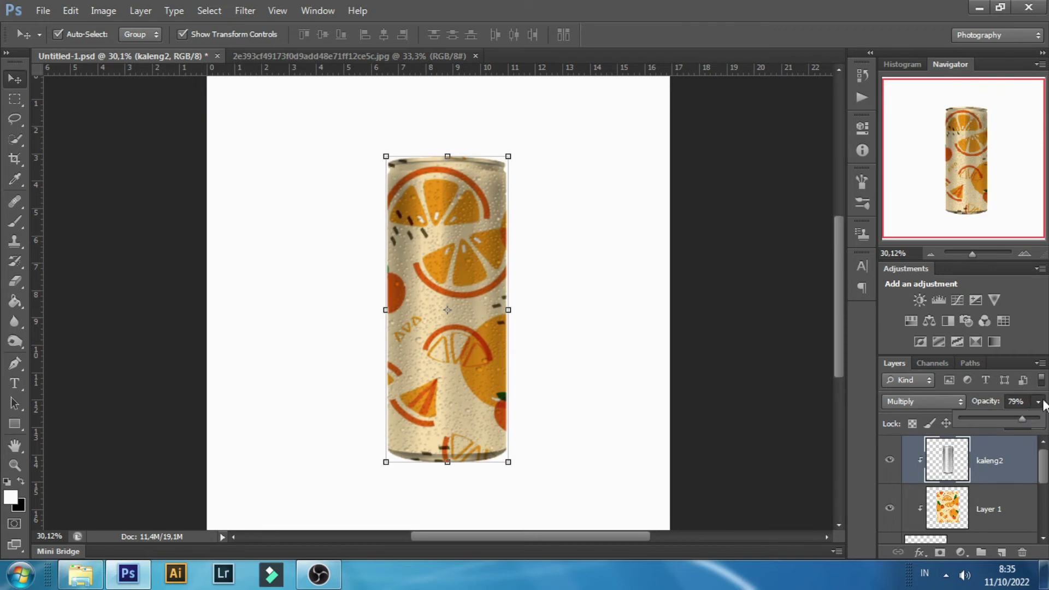
left_click(1041, 403)
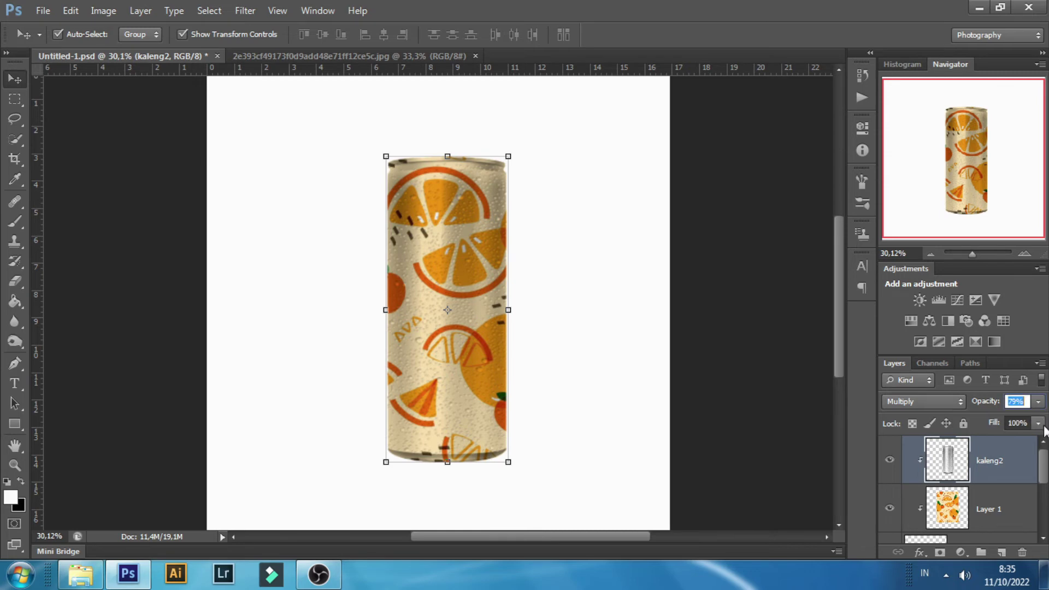
left_click(1027, 508)
left_click(1038, 401)
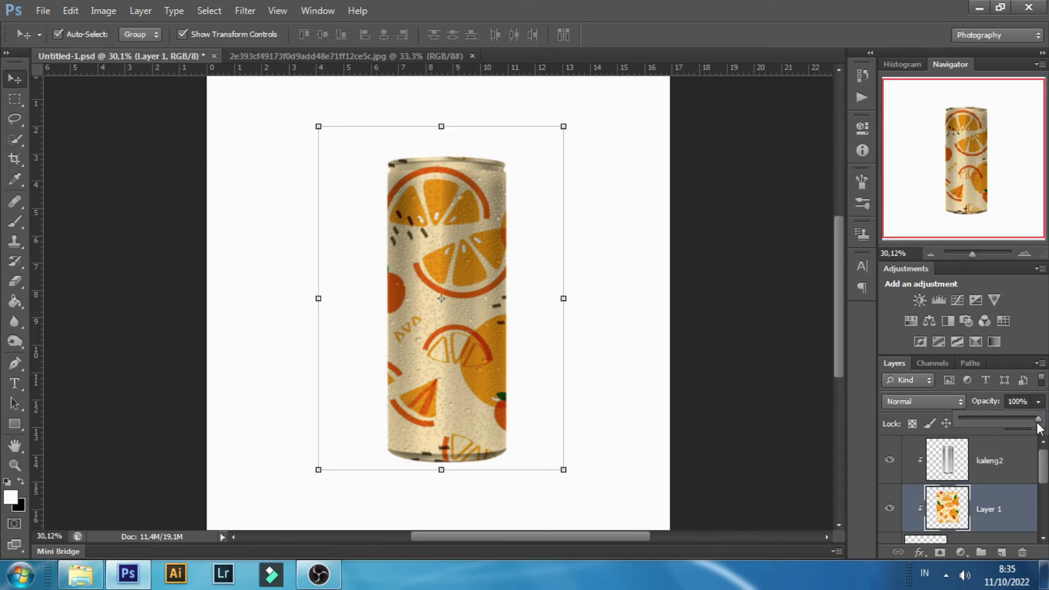
Adjust Layer 1's opacity, then open Blending Options from its context menu
left_click_drag(1038, 419, 1041, 410)
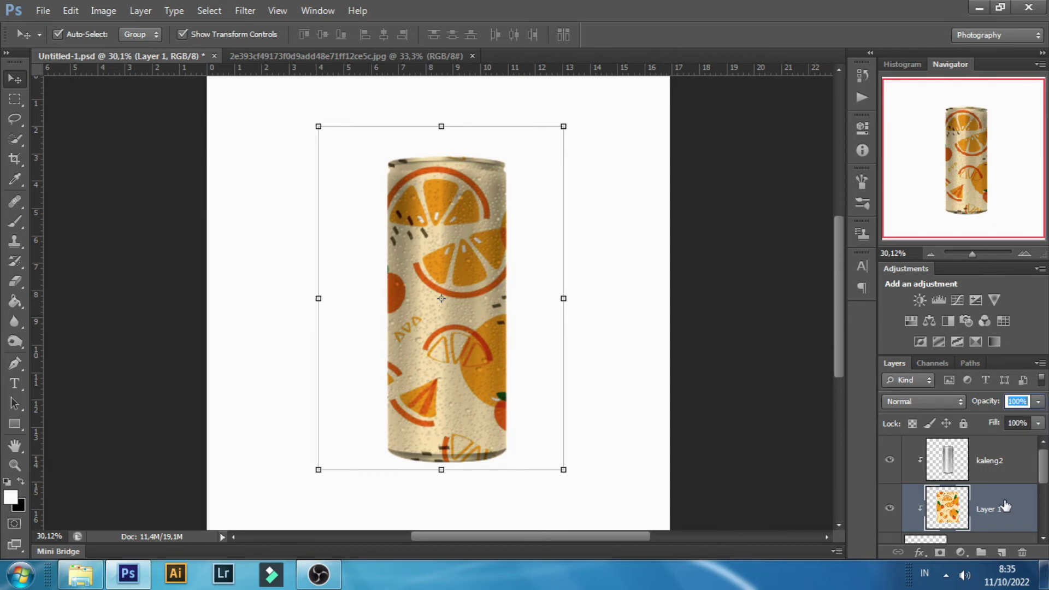
right_click(1004, 505)
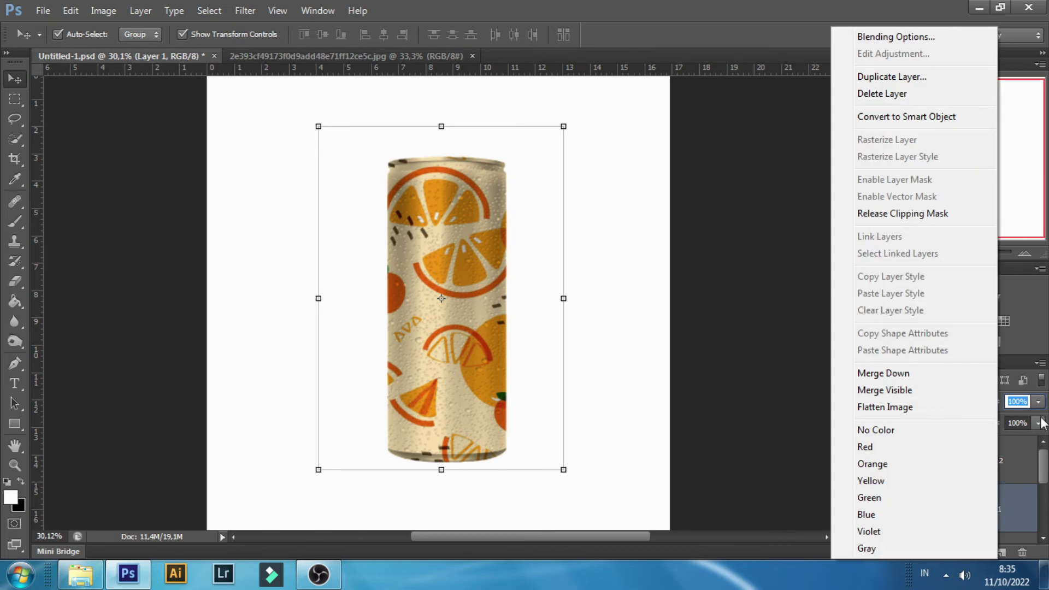
left_click(1031, 504)
right_click(1014, 496)
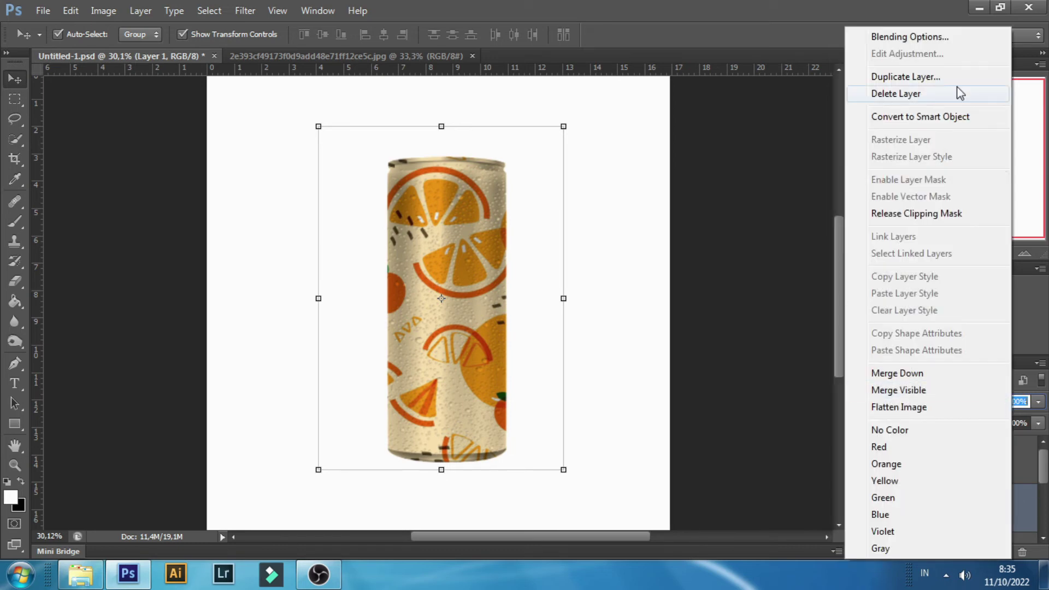
left_click(957, 51)
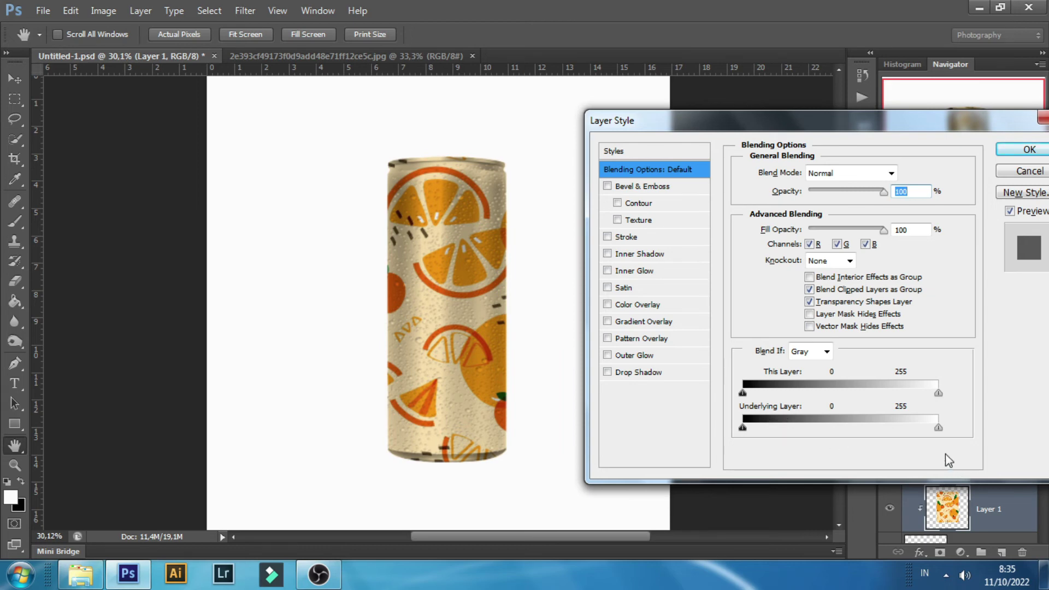
Split the Underlying Layer white Blend If slider to 239/251 and apply it
key("alt")
left_click_drag(936, 429, 926, 428)
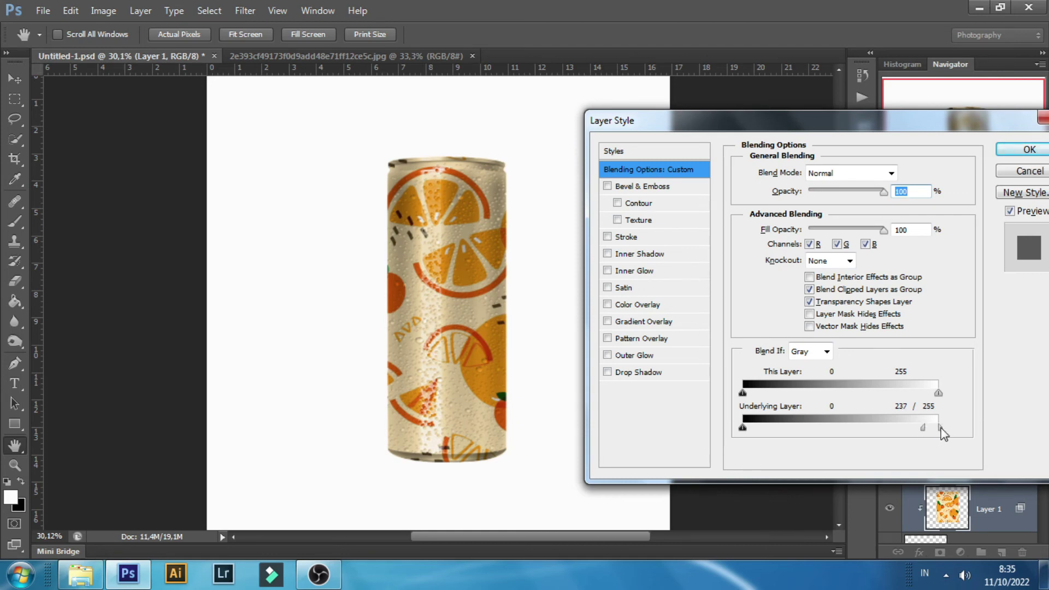
left_click_drag(940, 428, 934, 428)
left_click_drag(933, 428, 939, 432)
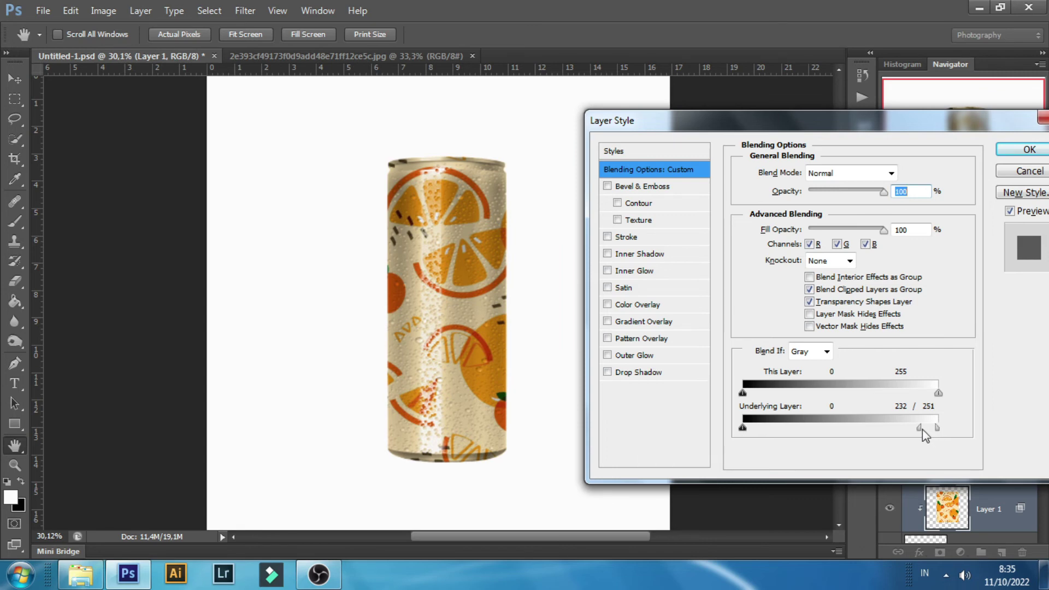
left_click_drag(922, 428, 926, 428)
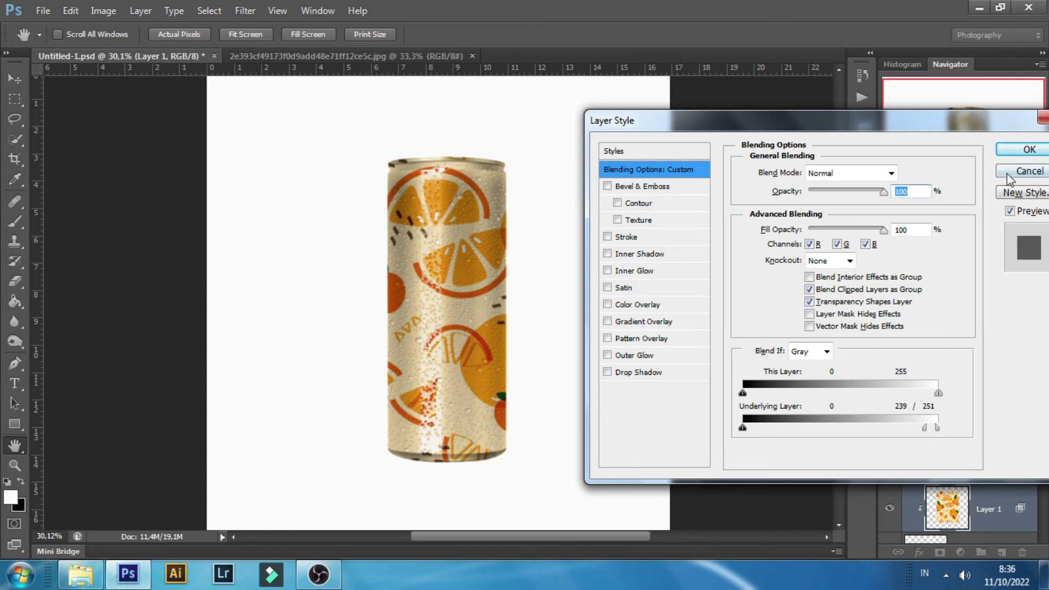
left_click(1021, 150)
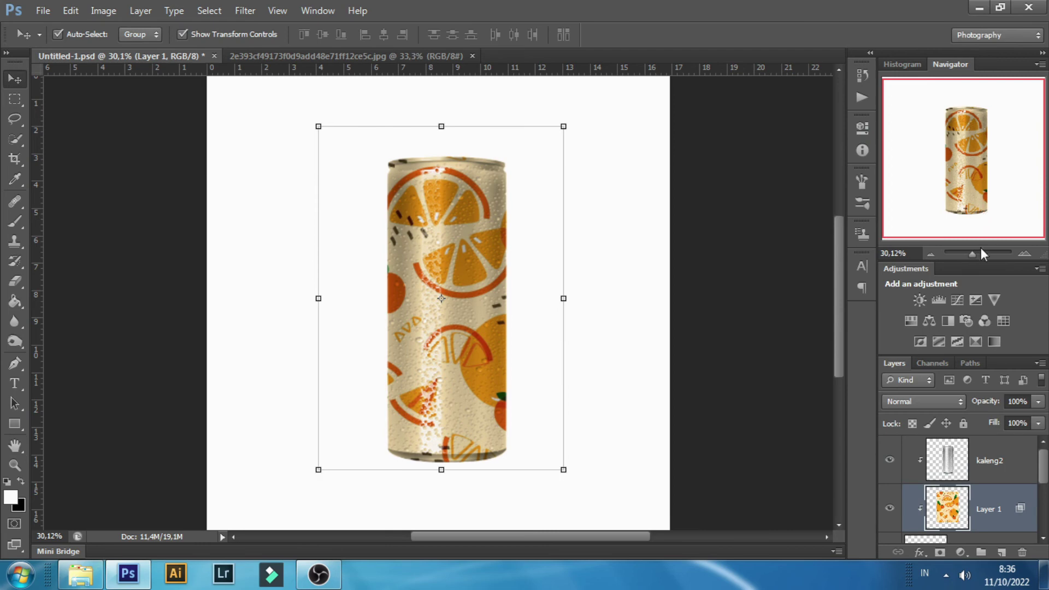
left_click(889, 462)
left_click(890, 460)
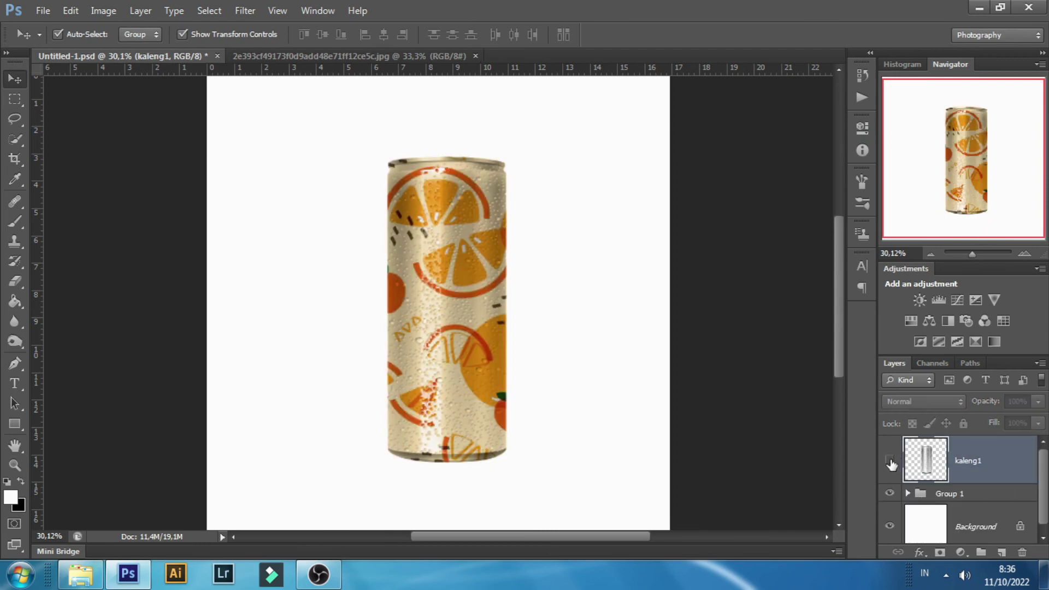
left_click(890, 462)
left_click(890, 462)
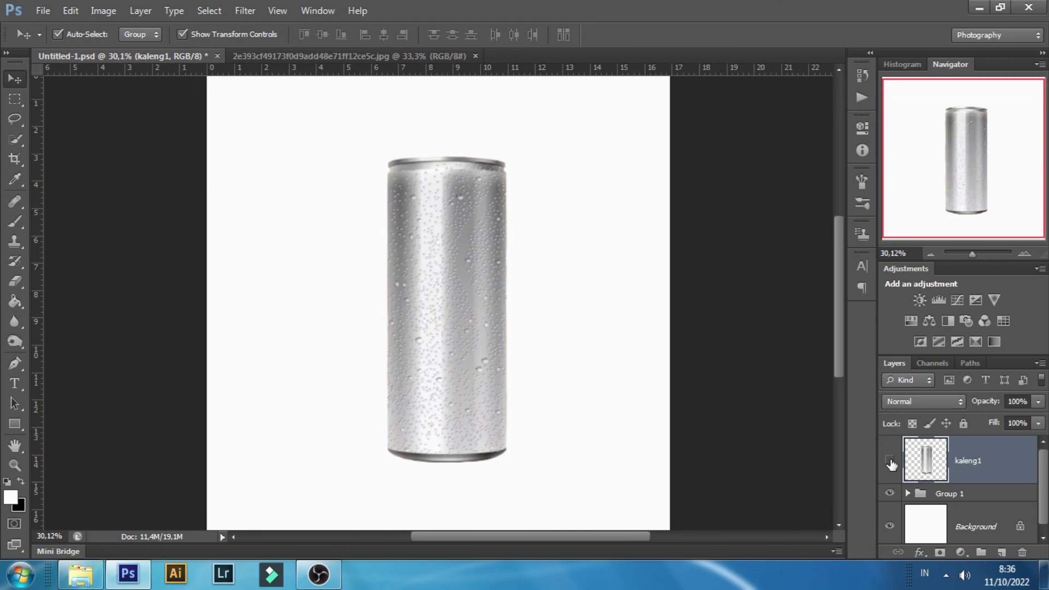
left_click(890, 462)
left_click(890, 462)
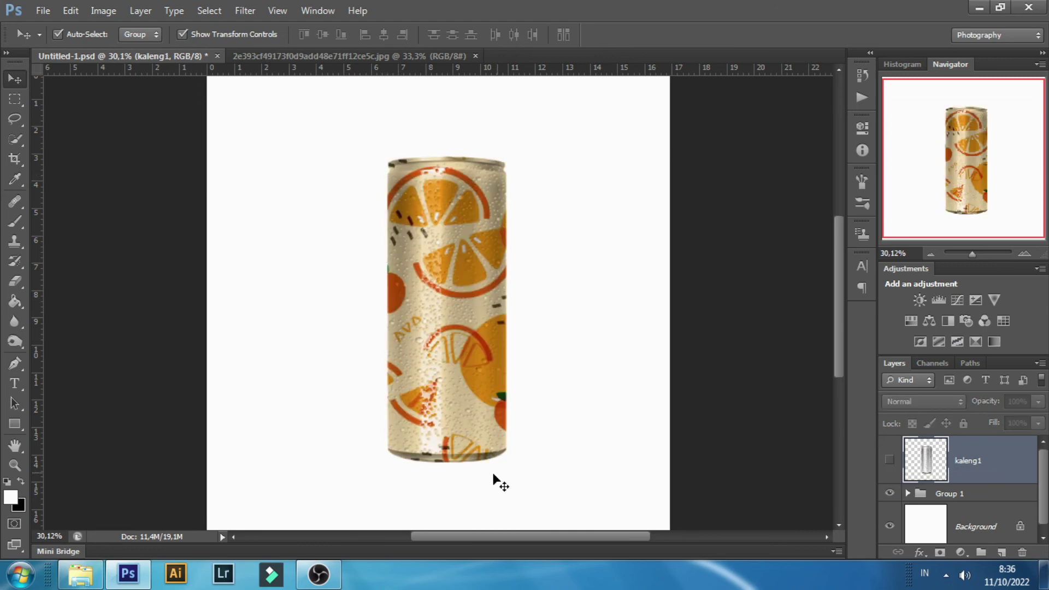
left_click(890, 462)
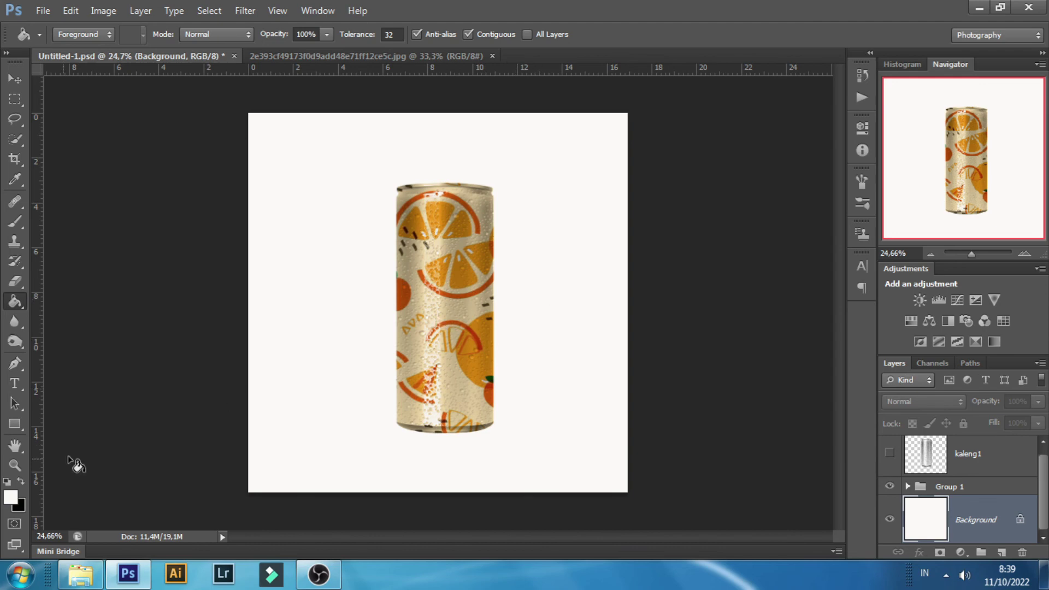
Set the foreground colour to bright yellow fcdc05 and Paint Bucket the page background
left_click(13, 498)
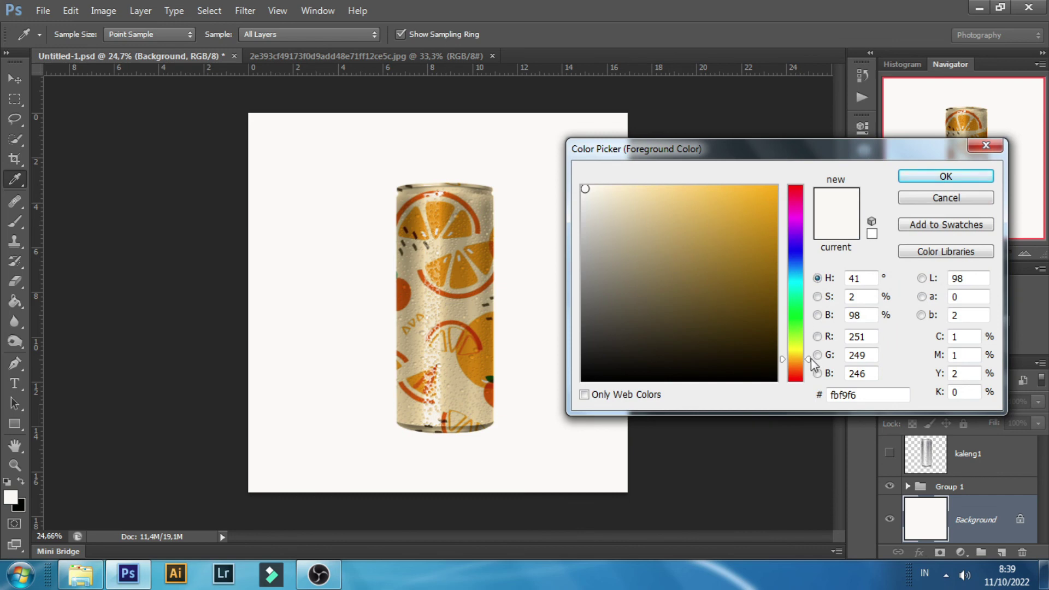
left_click_drag(809, 359, 810, 354)
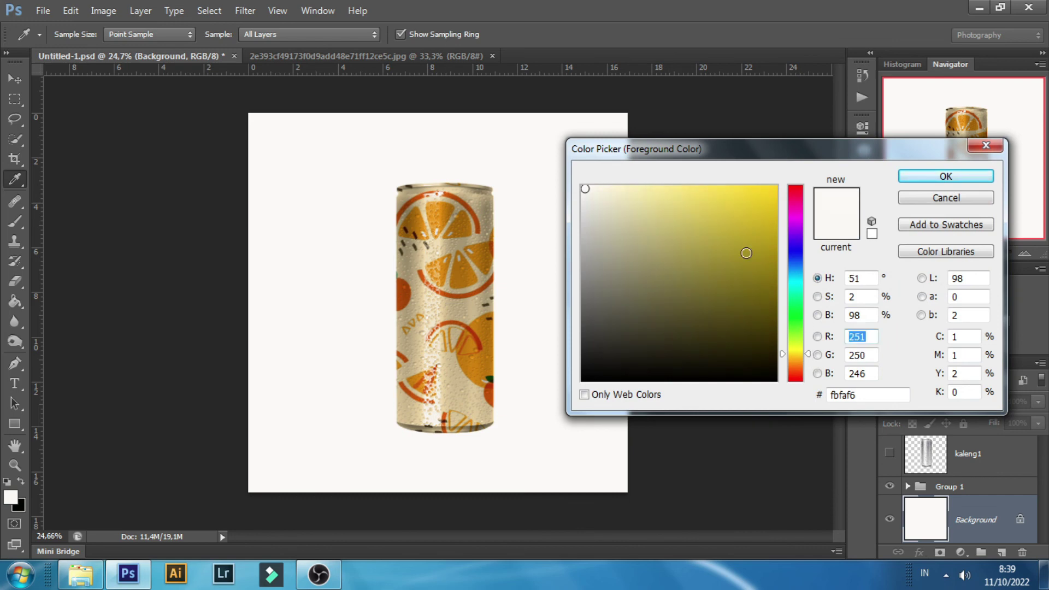
left_click(771, 188)
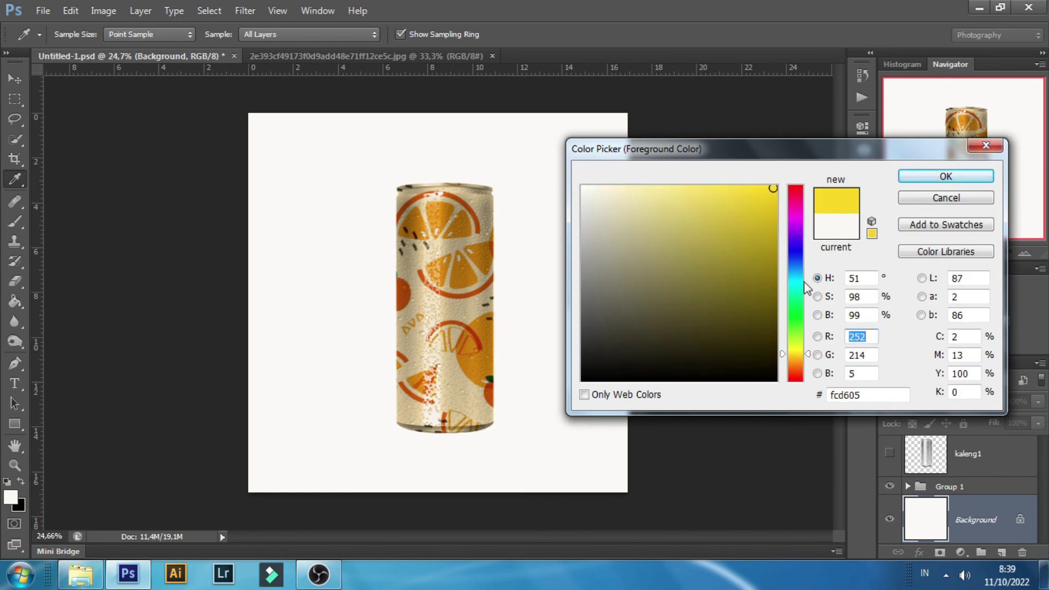
left_click(809, 351)
left_click_drag(809, 355, 810, 359)
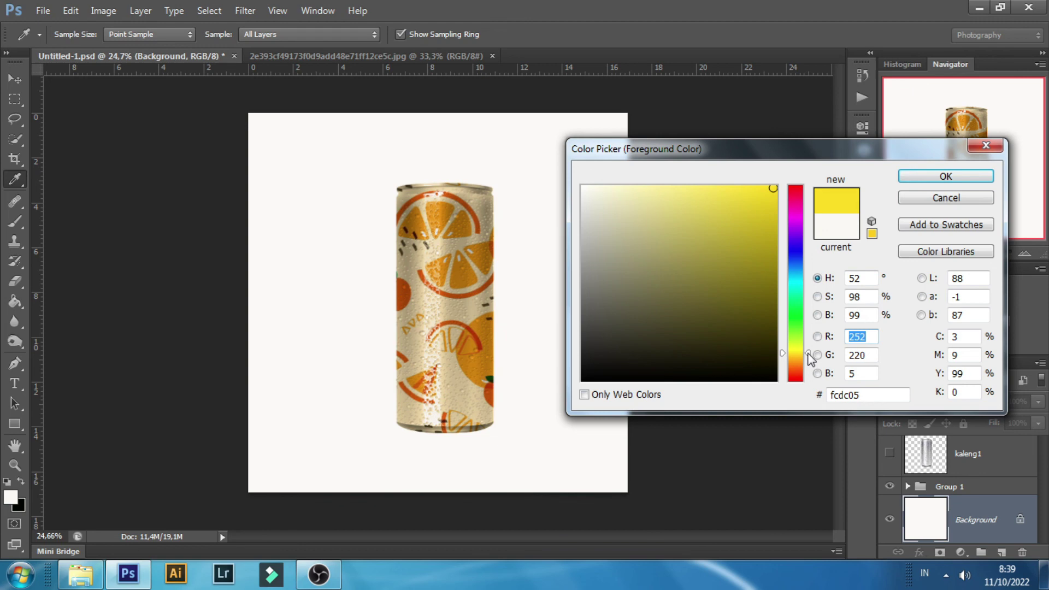
left_click_drag(810, 358, 810, 359)
left_click(964, 172)
key("g")
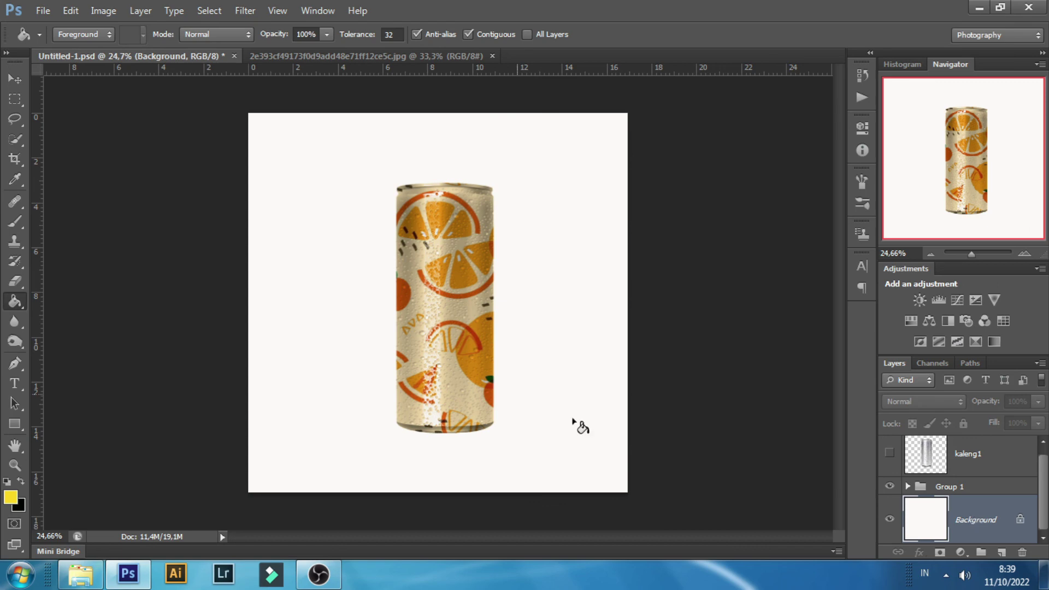
left_click(534, 276)
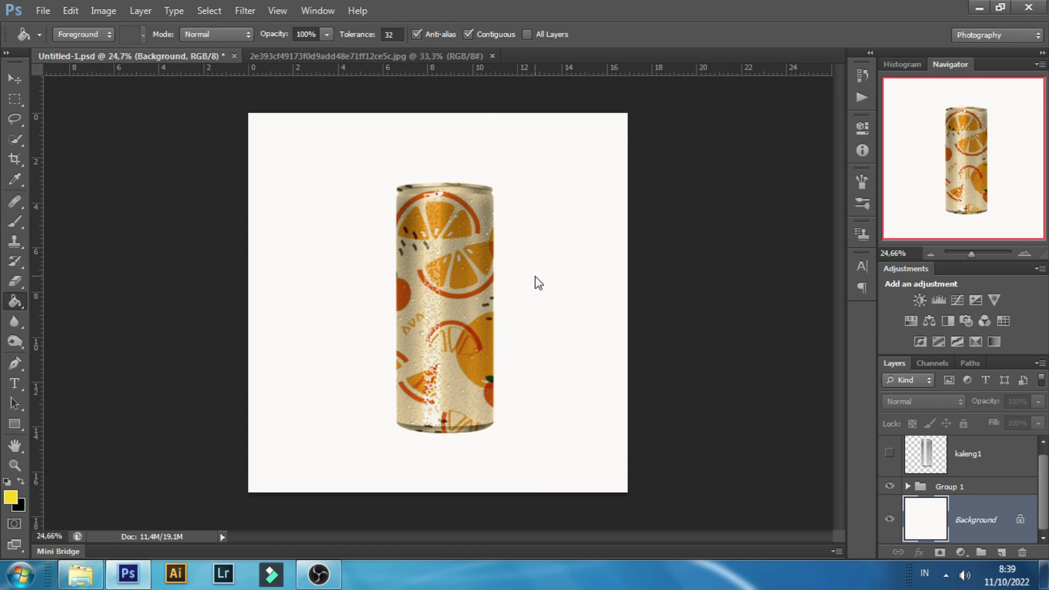